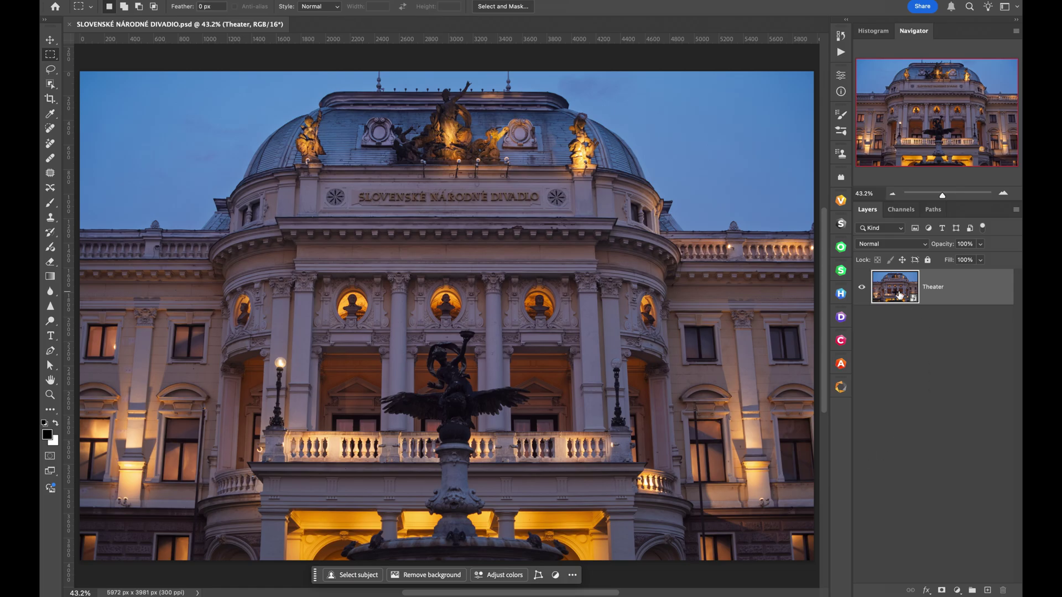
Duplicate the Theater layer twice, mask the top copy to the fountain statue, and name it statue
{"action": "double_click", "coordinate": [899, 295]}
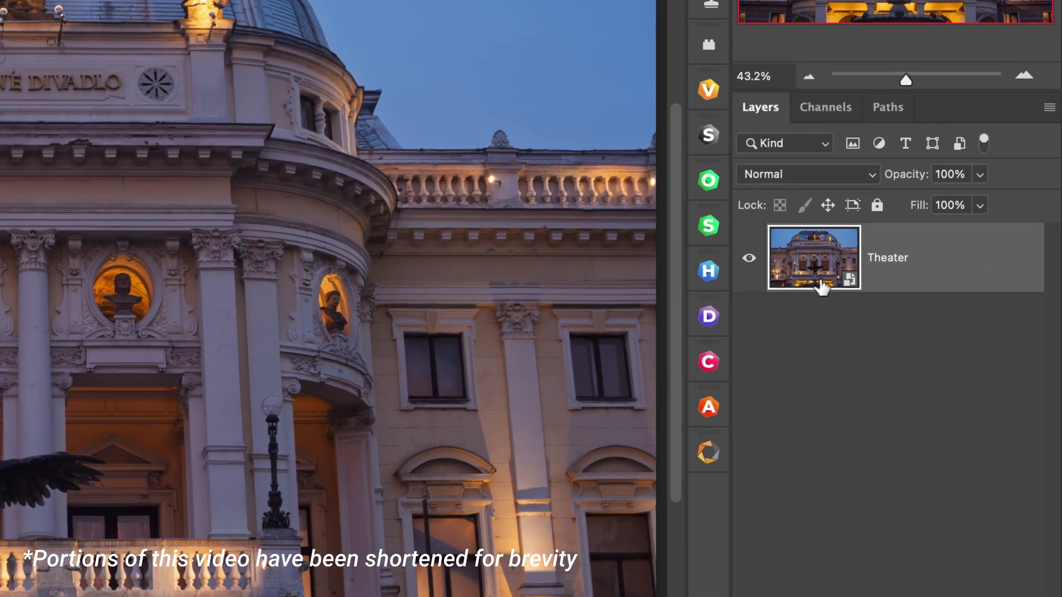
{"action": "key", "text": "ctrl+j"}
{"action": "key", "text": "ctrl+j"}
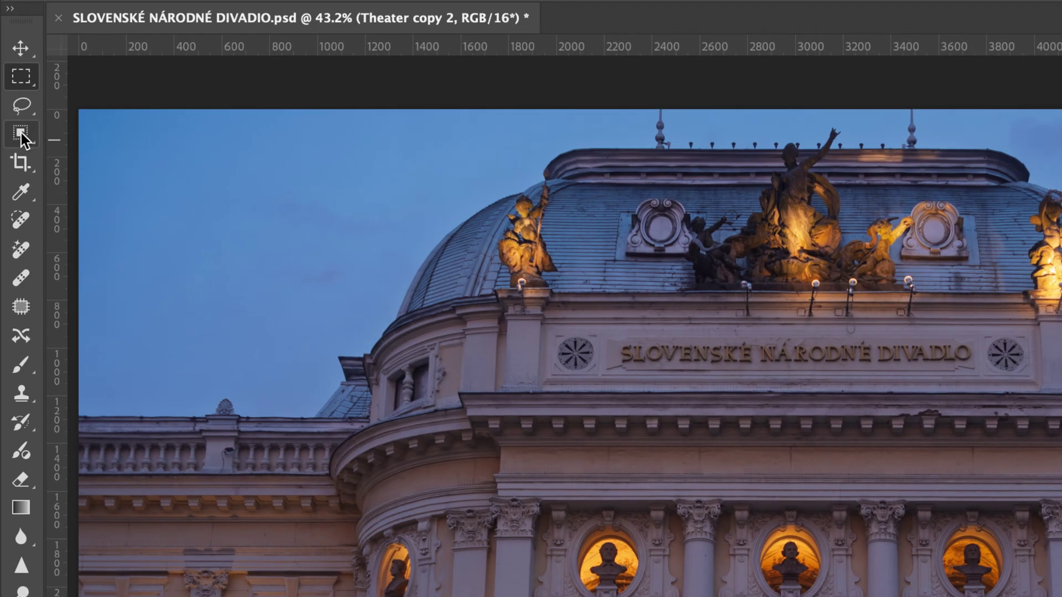
{"action": "left_click", "coordinate": [21, 133]}
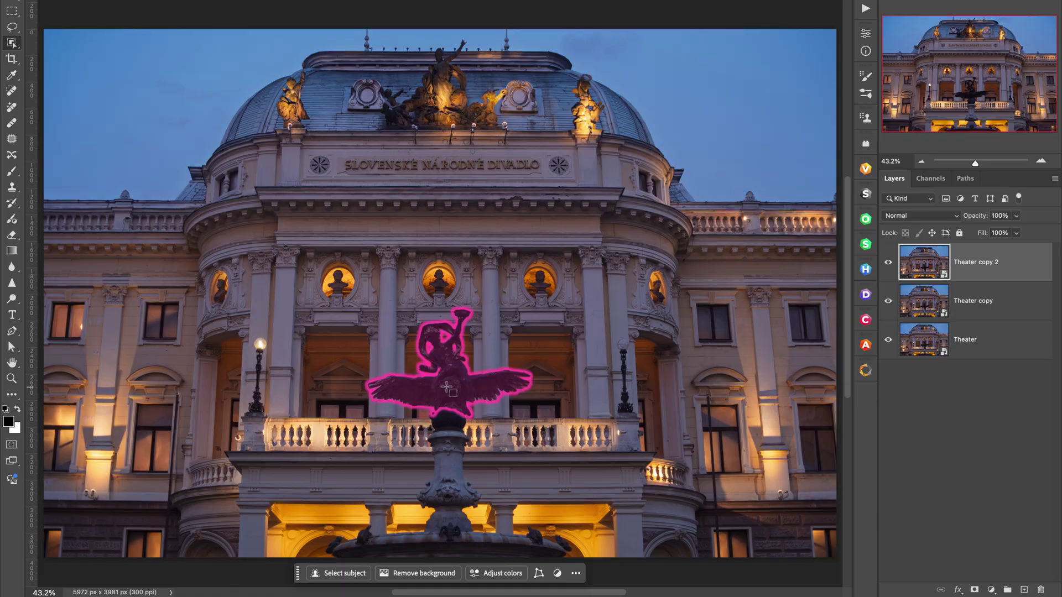
{"action": "left_click", "coordinate": [446, 387]}
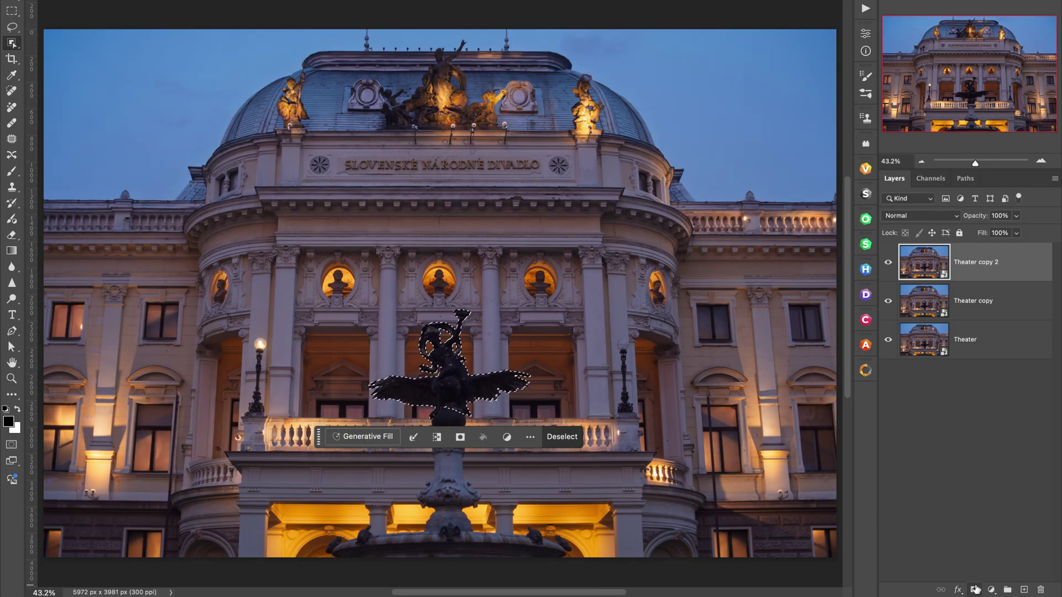
{"action": "left_click", "coordinate": [975, 590]}
{"action": "double_click", "coordinate": [1021, 263]}
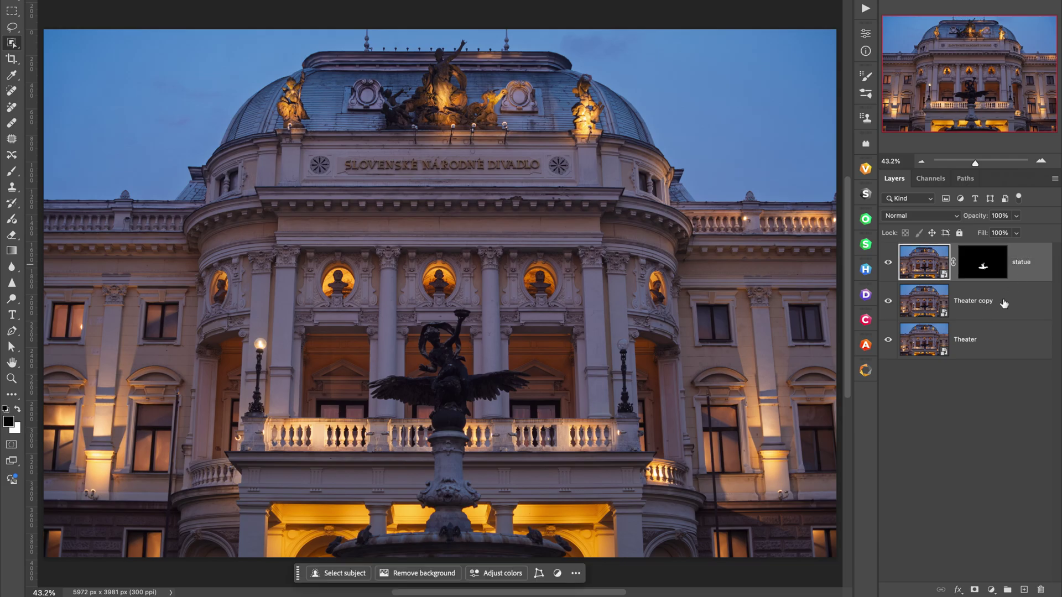
Mask the Theater copy layer to the sky and name it sky
{"action": "left_click", "coordinate": [936, 305]}
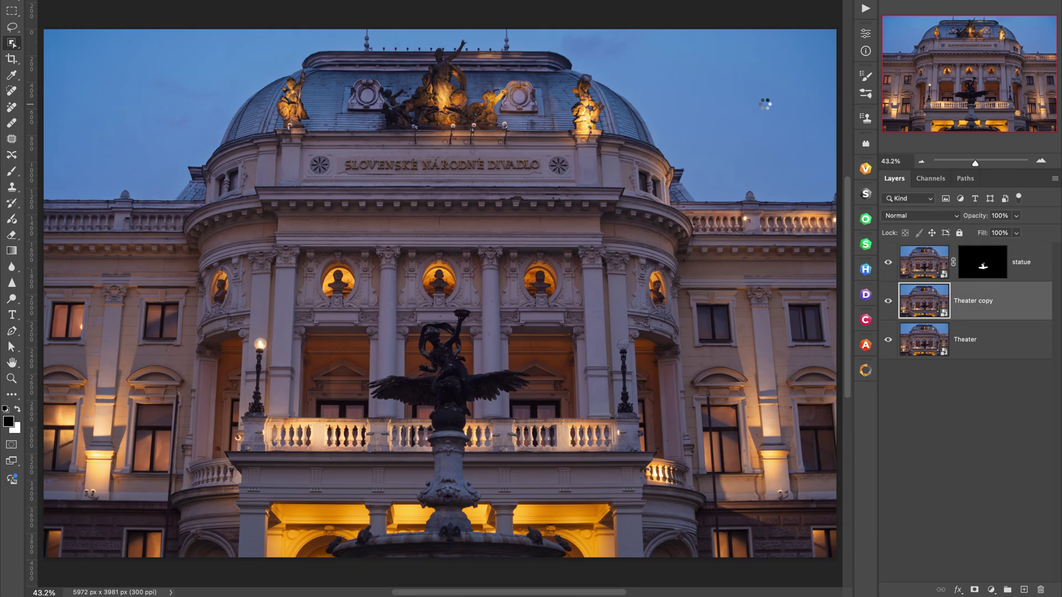
{"action": "left_click", "coordinate": [765, 105]}
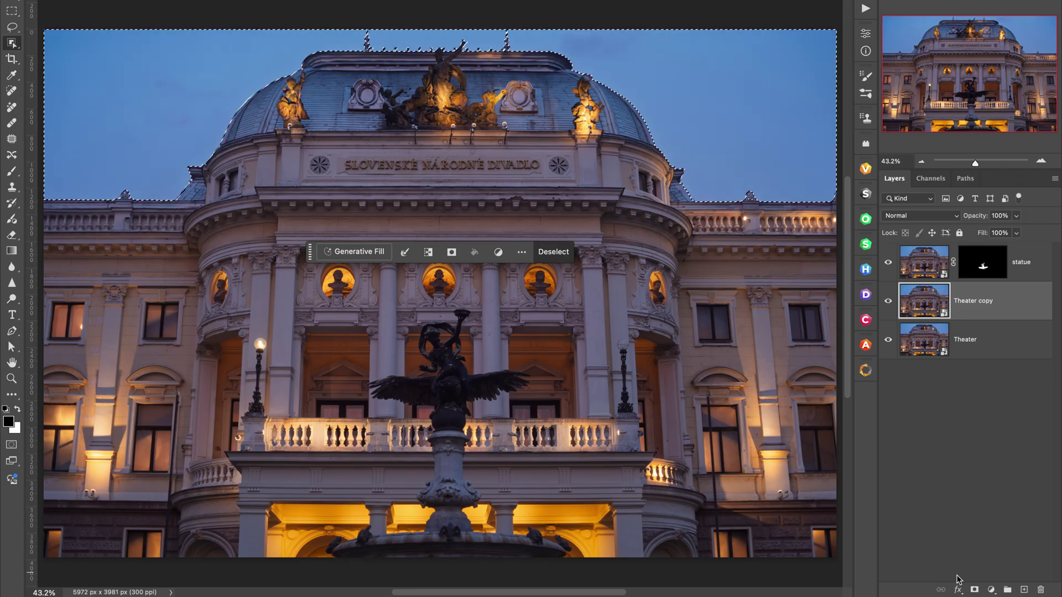
{"action": "left_click", "coordinate": [975, 590]}
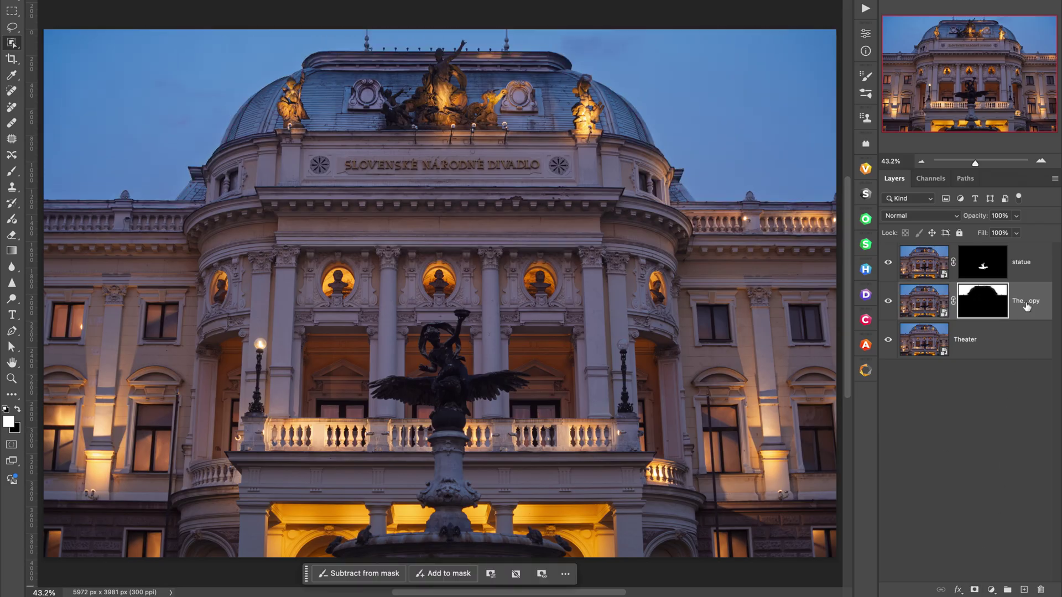
{"action": "double_click", "coordinate": [1026, 301]}
{"action": "left_click", "coordinate": [984, 343]}
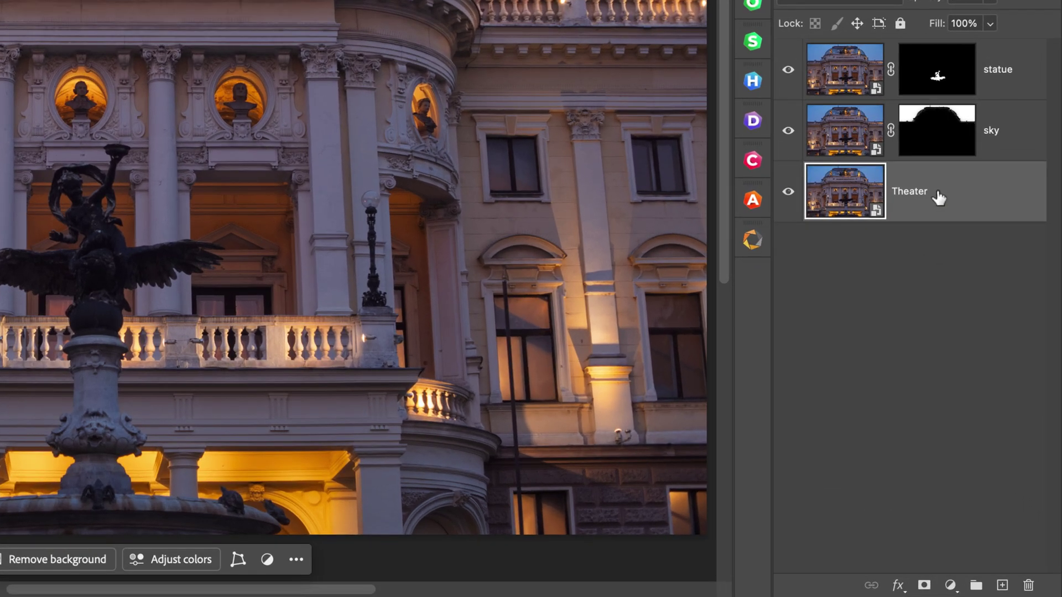
Open the Theater layer in Nik 8 Color Efex and browse its presets and Filters list
{"action": "left_click", "coordinate": [759, 157]}
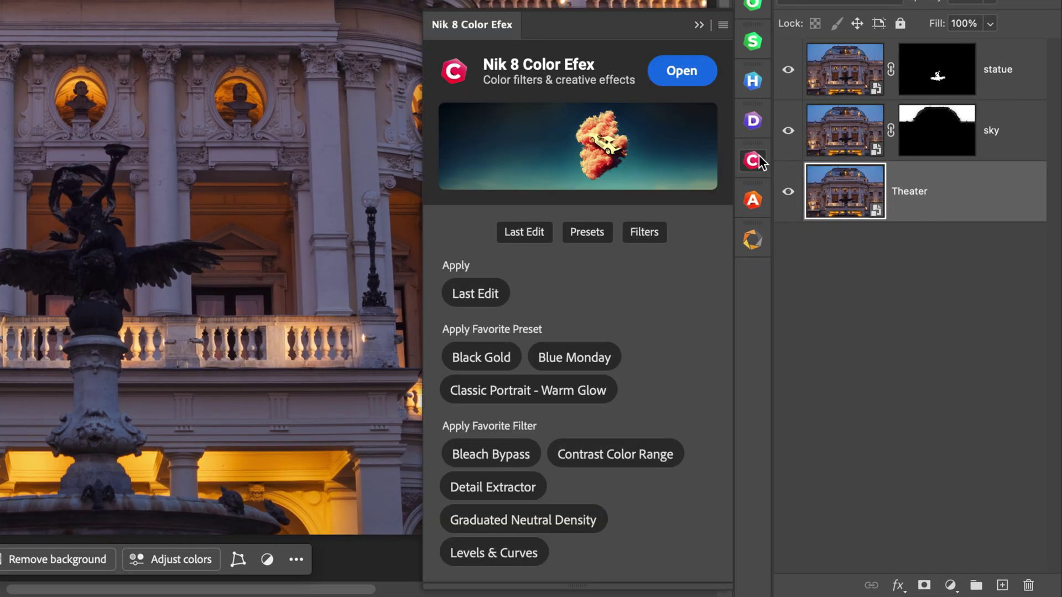
{"action": "left_click", "coordinate": [684, 70]}
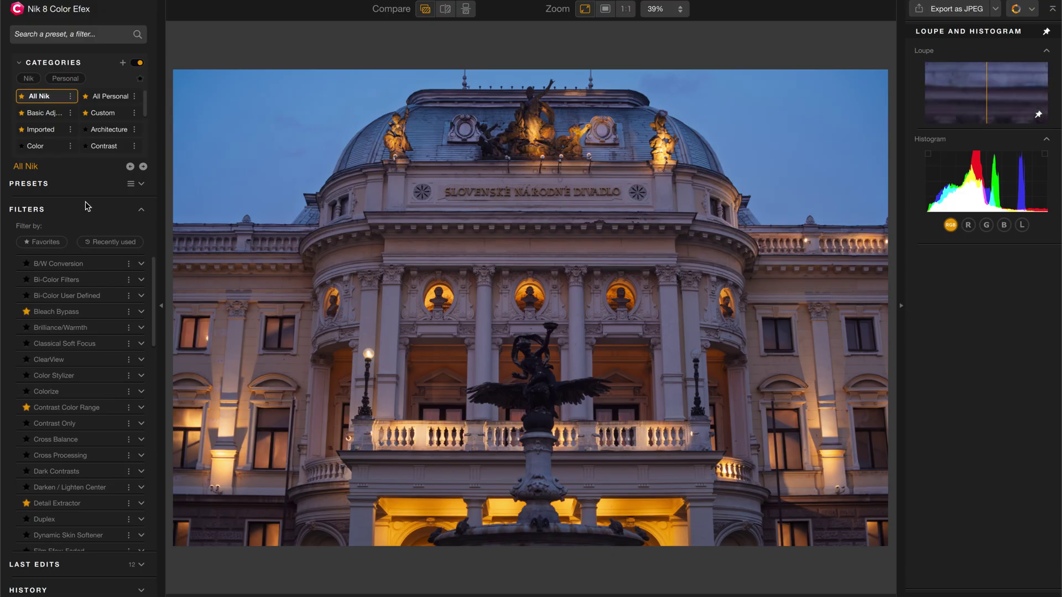
{"action": "left_click", "coordinate": [83, 184]}
{"action": "scroll", "coordinate": [85, 354], "scroll_direction": "down", "scroll_amount": 3}
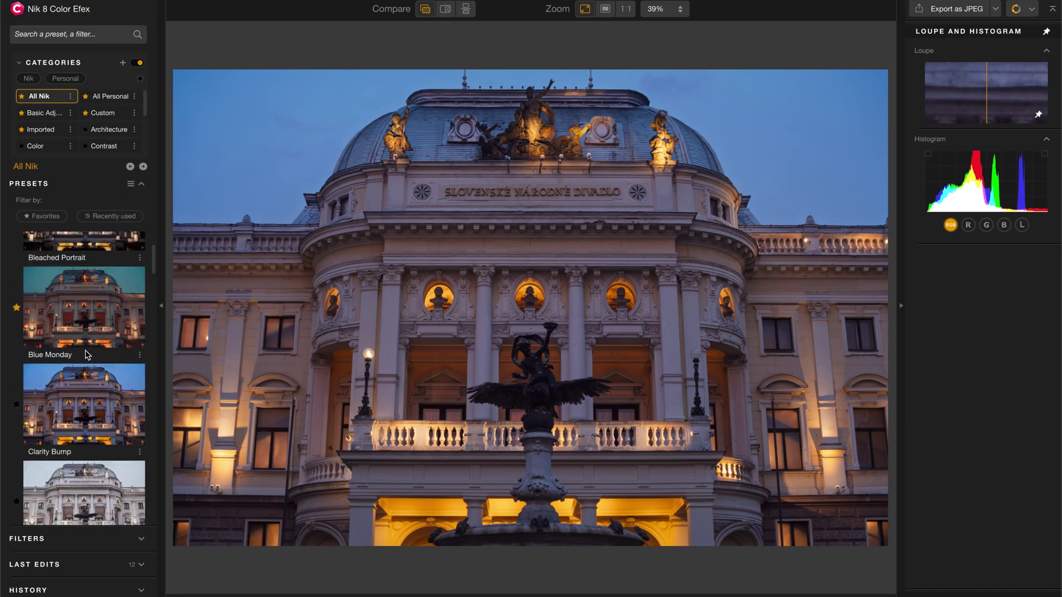
{"action": "scroll", "coordinate": [86, 354], "scroll_direction": "down", "scroll_amount": 5}
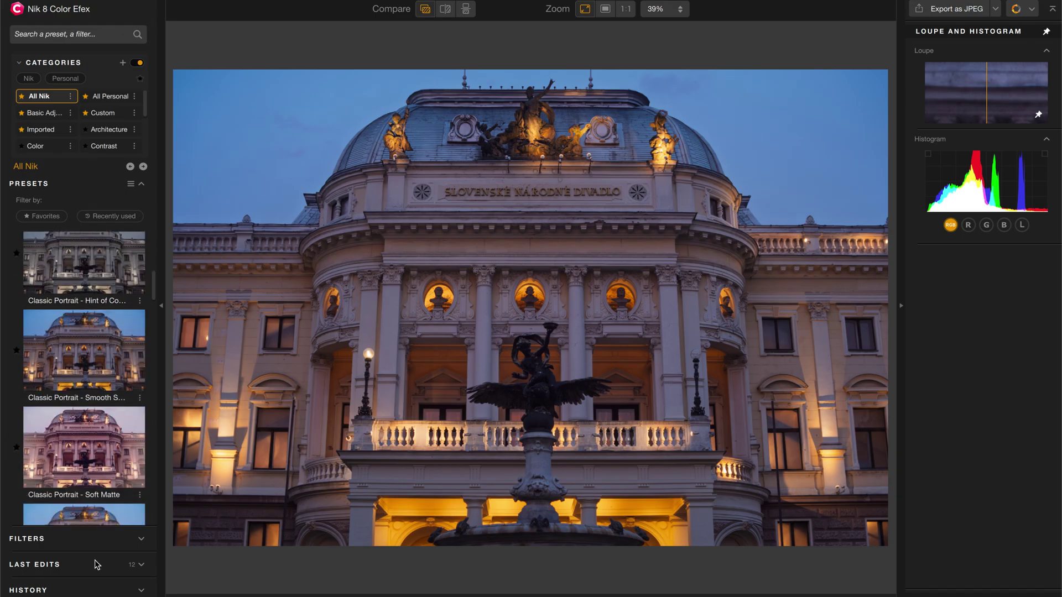
{"action": "left_click", "coordinate": [113, 543]}
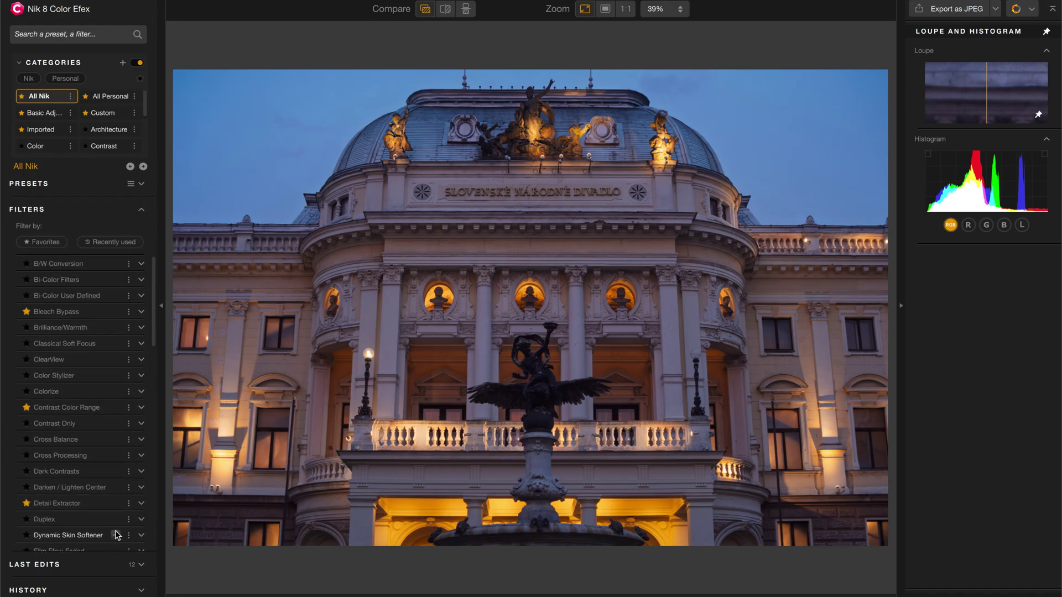
{"action": "scroll", "coordinate": [97, 465], "scroll_direction": "down", "scroll_amount": 10}
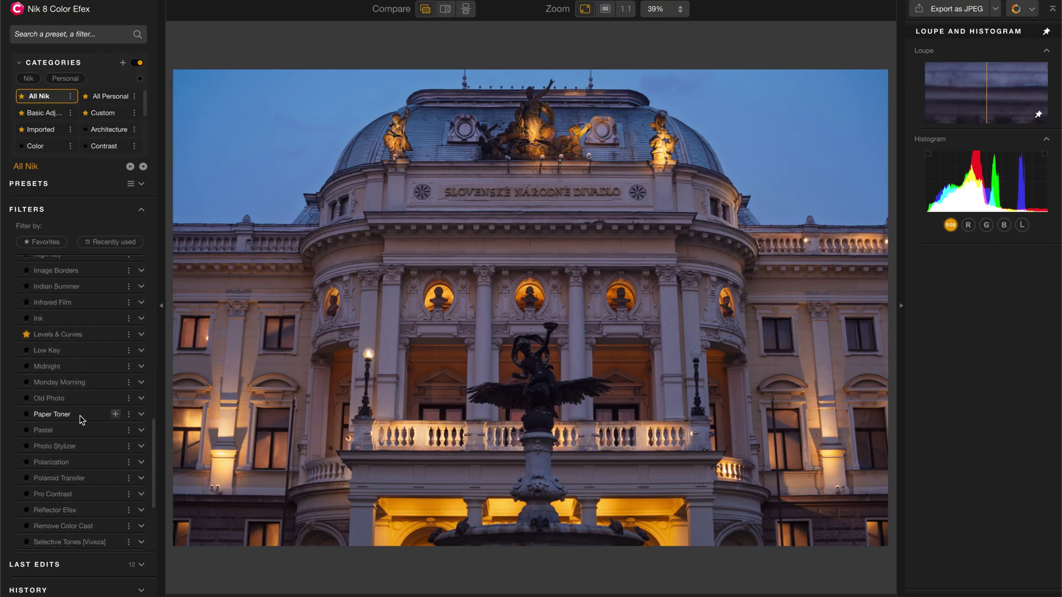
{"action": "scroll", "coordinate": [81, 419], "scroll_direction": "up", "scroll_amount": 7}
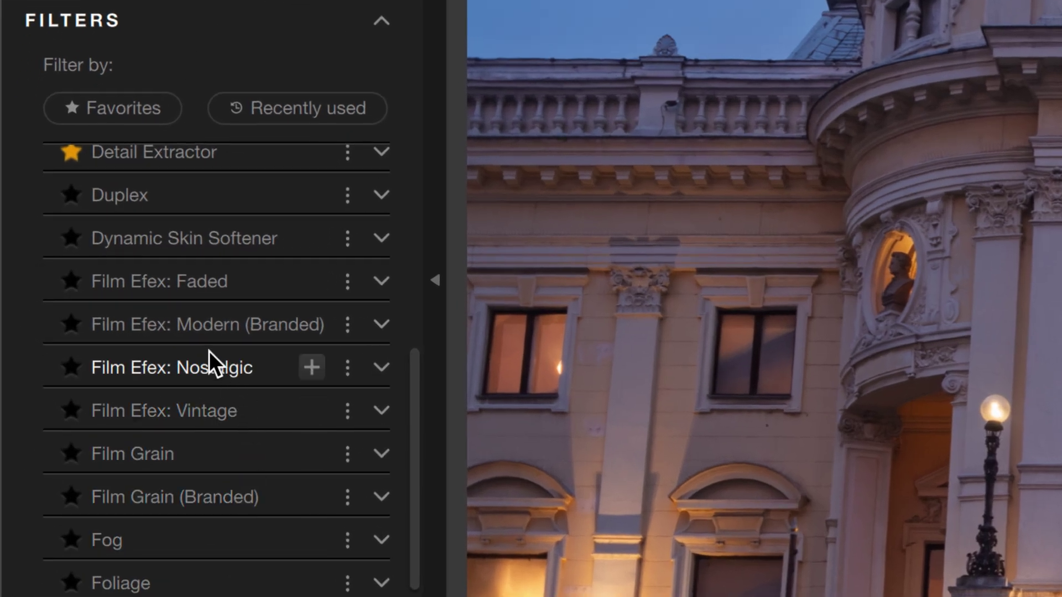
Add the Film Efex: Modern (Branded) filter with the Kodak Gold 200 film type
{"action": "left_click", "coordinate": [311, 324]}
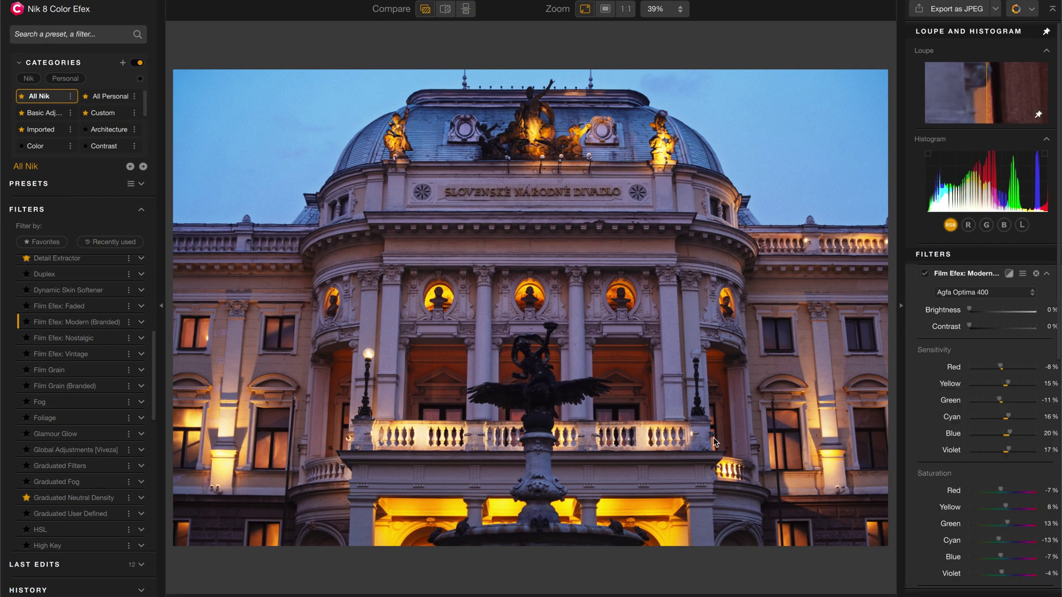
{"action": "scroll", "coordinate": [981, 225], "scroll_direction": "down", "scroll_amount": 5}
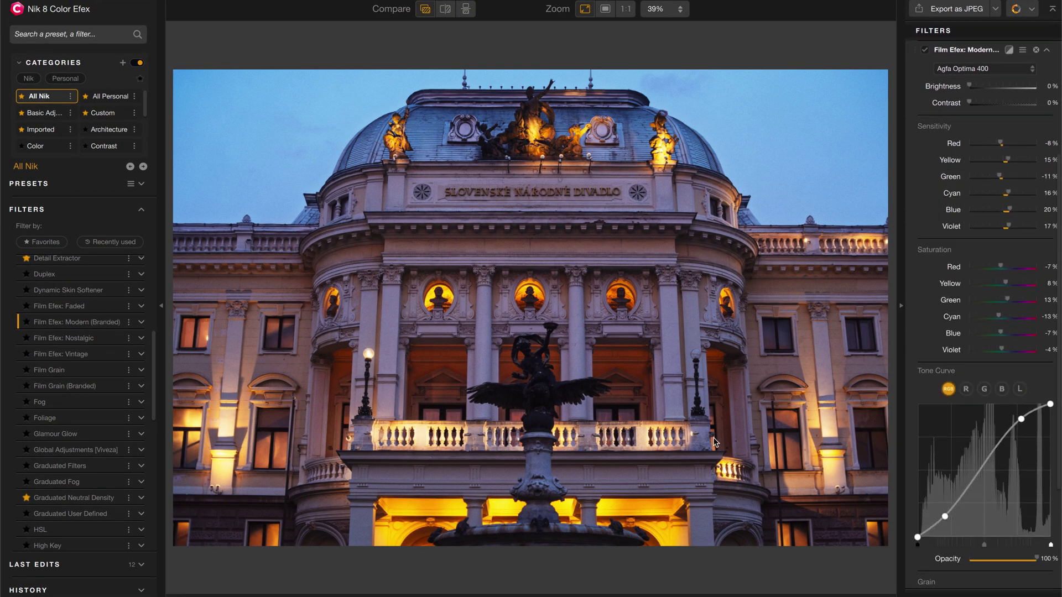
{"action": "left_click", "coordinate": [987, 50]}
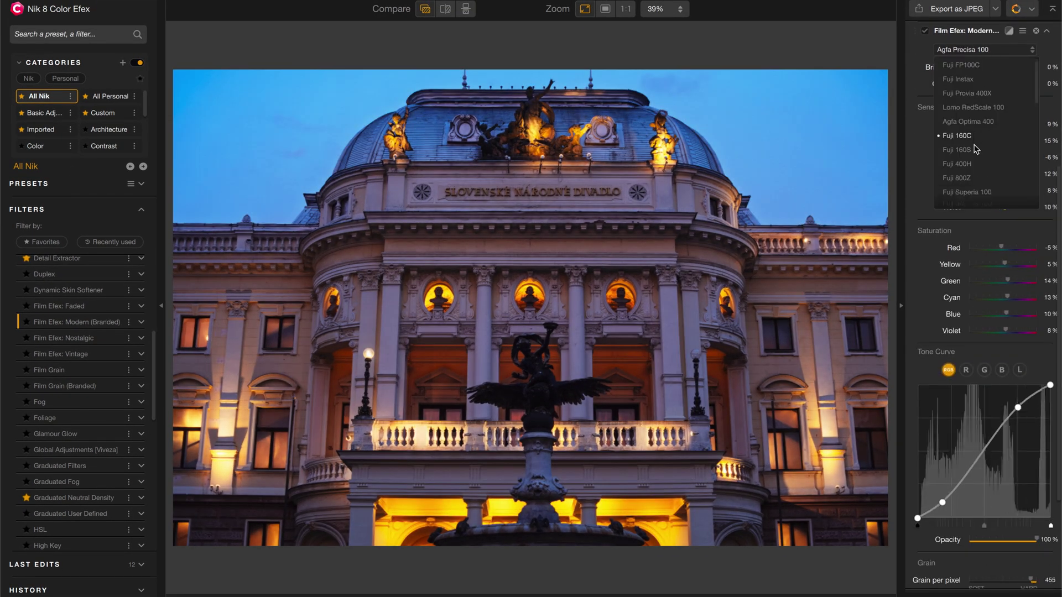
{"action": "scroll", "coordinate": [976, 155], "scroll_direction": "down", "scroll_amount": 3}
{"action": "scroll", "coordinate": [976, 148], "scroll_direction": "down", "scroll_amount": 9}
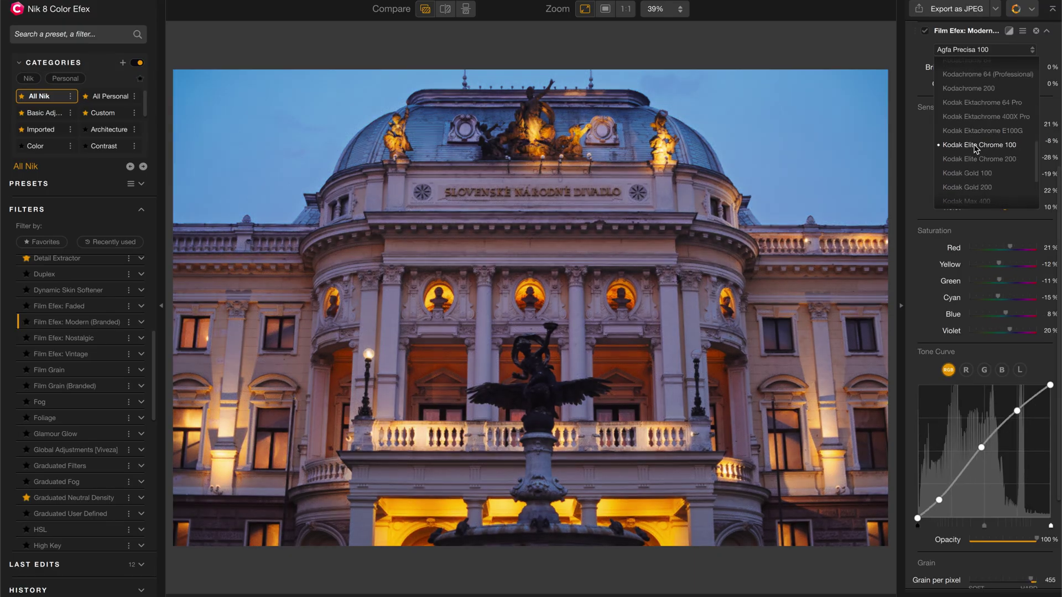
{"action": "left_click", "coordinate": [977, 162]}
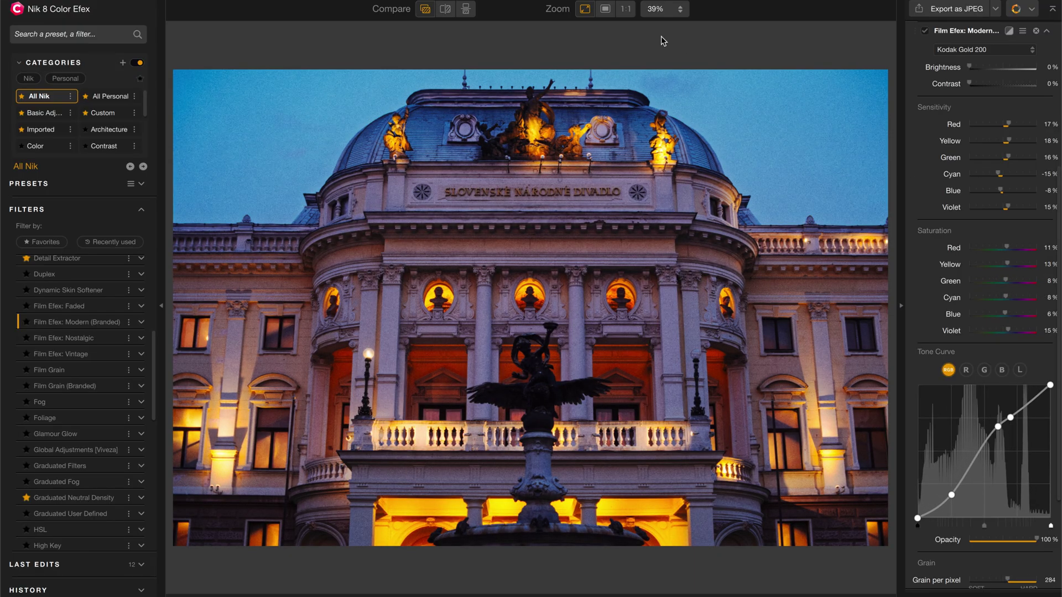
Raise grain per pixel to about 407 and lift the shadows on the tone curve
{"action": "left_click", "coordinate": [625, 9]}
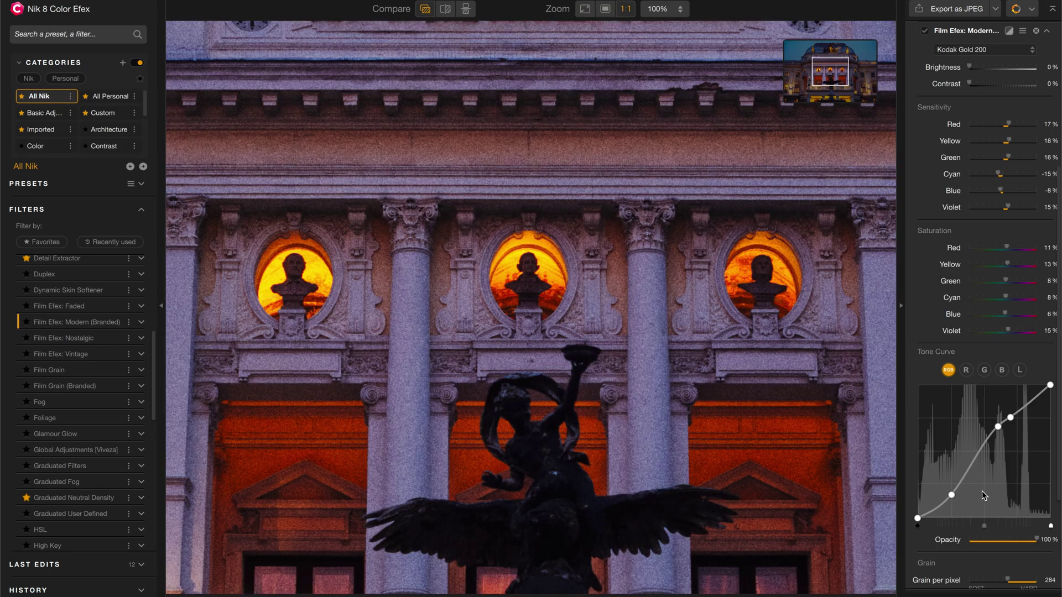
{"action": "scroll", "coordinate": [981, 490], "scroll_direction": "down", "scroll_amount": 4}
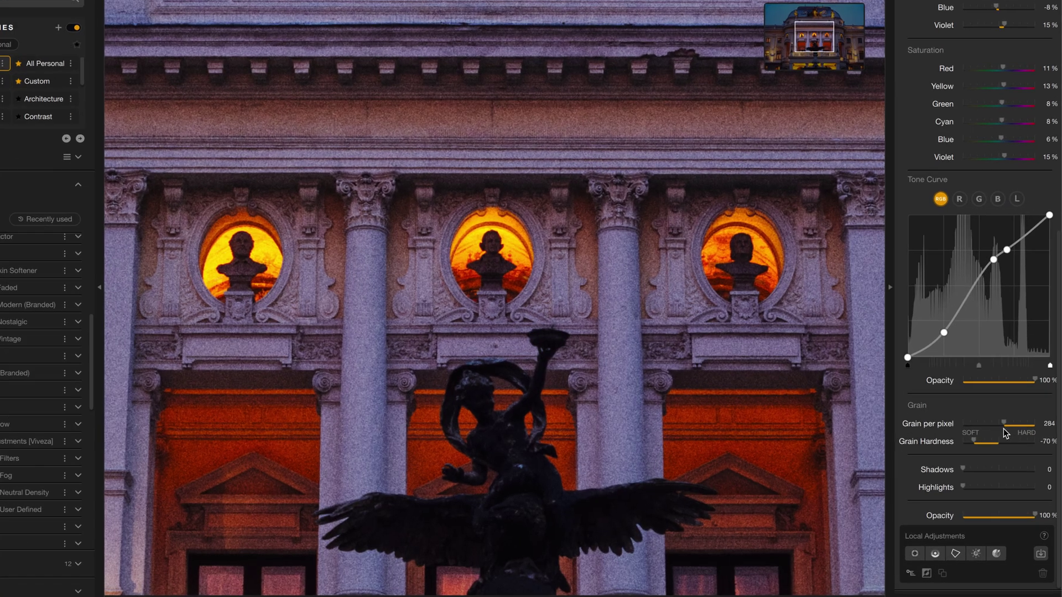
{"action": "left_click_drag", "start_coordinate": [1006, 437], "coordinate": [1009, 439]}
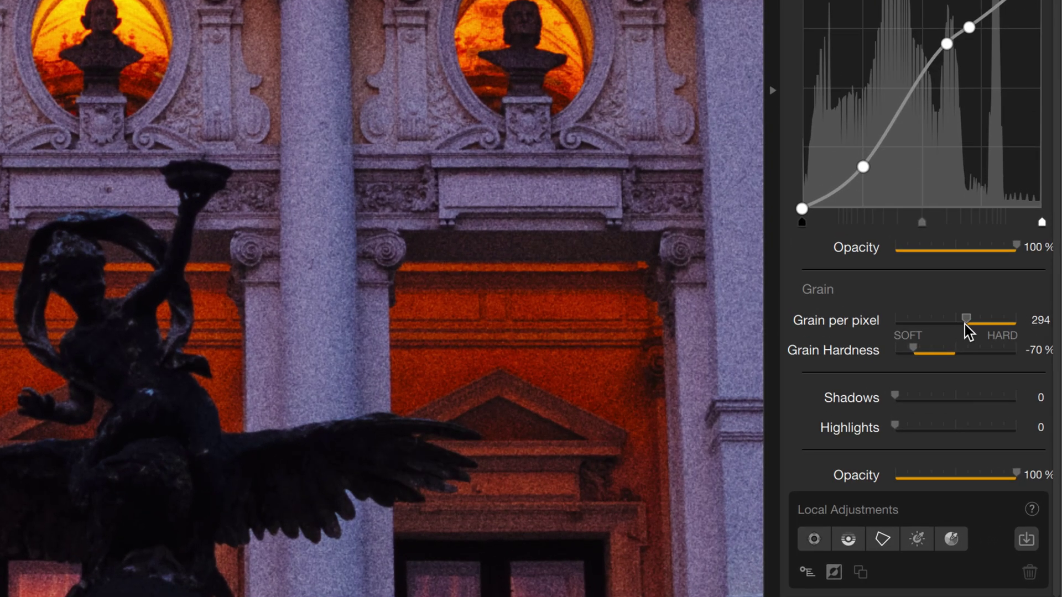
{"action": "left_click_drag", "start_coordinate": [966, 330], "coordinate": [996, 330]}
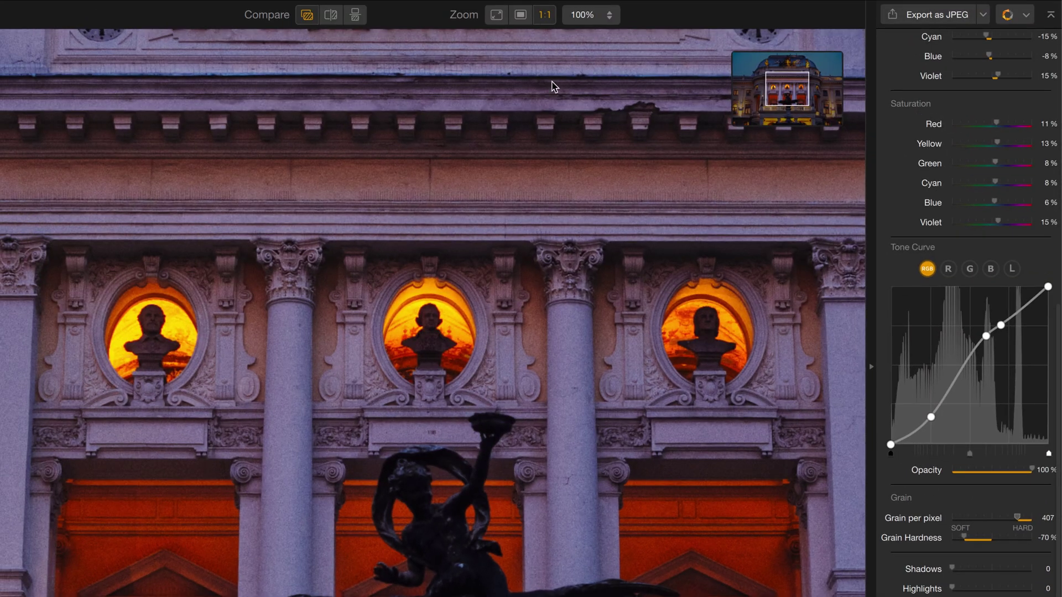
{"action": "left_click", "coordinate": [496, 14]}
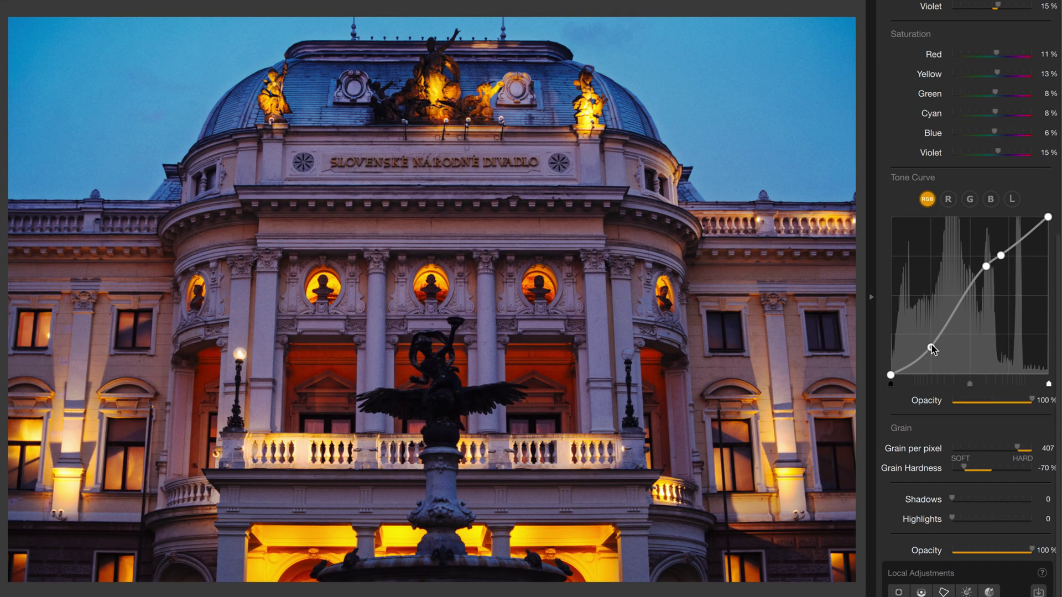
{"action": "left_click_drag", "start_coordinate": [932, 348], "coordinate": [930, 346]}
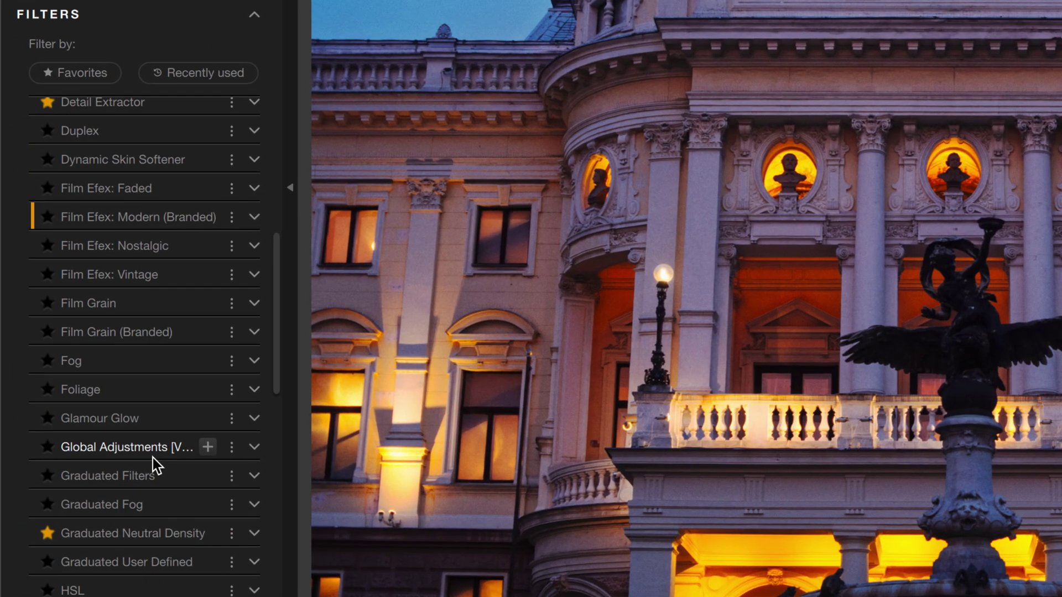
Add a Levels & Curves filter, testing a curve point and then removing it
{"action": "scroll", "coordinate": [152, 458], "scroll_direction": "down", "scroll_amount": 5}
{"action": "scroll", "coordinate": [152, 458], "scroll_direction": "down", "scroll_amount": 2}
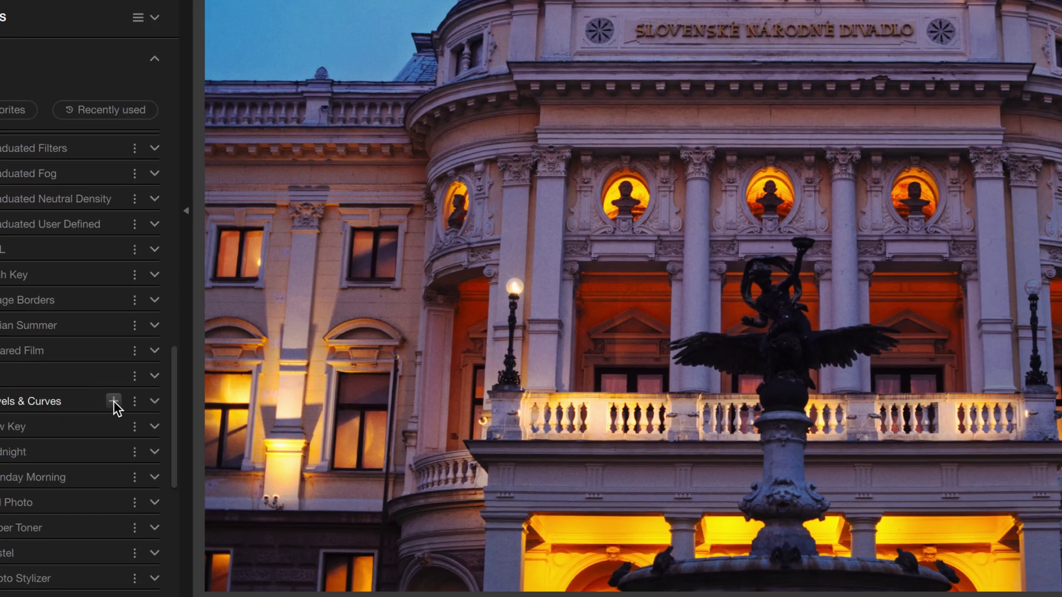
{"action": "left_click", "coordinate": [114, 400]}
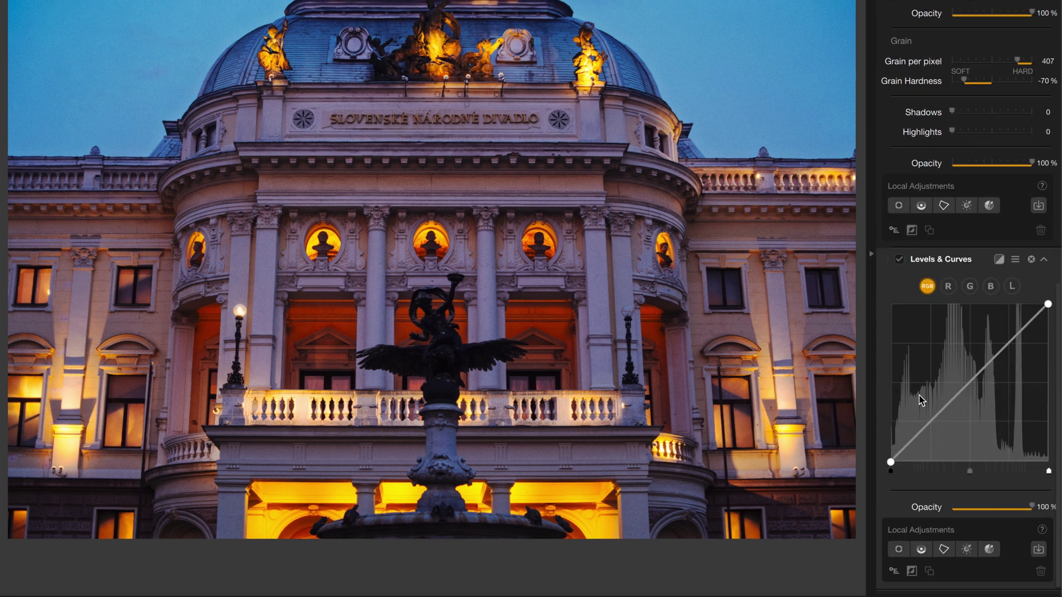
{"action": "mouse_move", "coordinate": [934, 417]}
{"action": "left_mouse_down"}
{"action": "mouse_move", "coordinate": [936, 363]}
{"action": "mouse_move", "coordinate": [942, 425]}
{"action": "left_mouse_up"}
{"action": "double_click", "coordinate": [940, 421]}
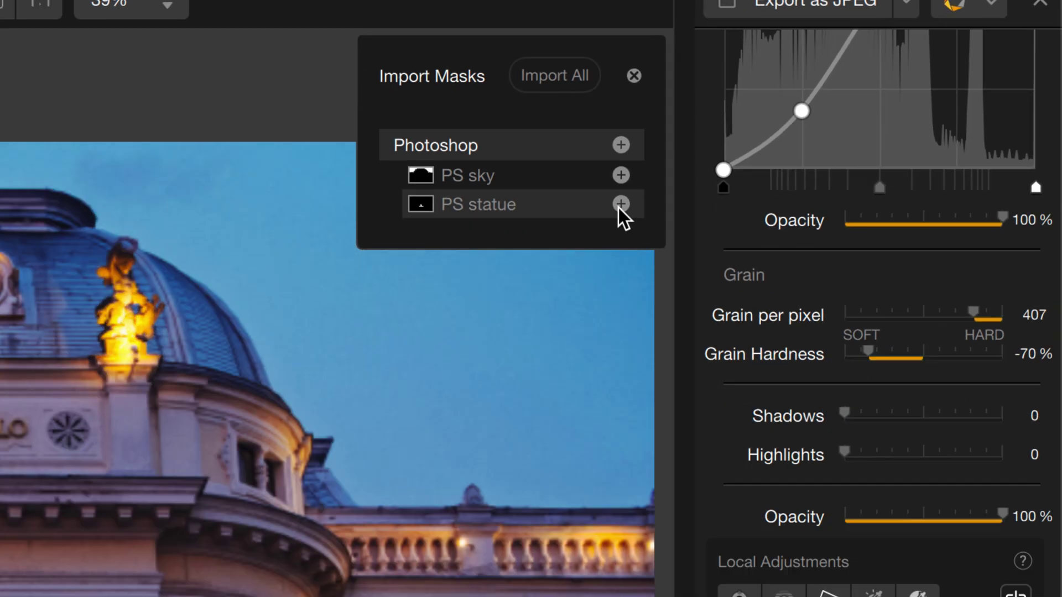
Import the PS statue mask into Levels & Curves and raise the RGB curve to brighten the statue
{"action": "left_click", "coordinate": [553, 267]}
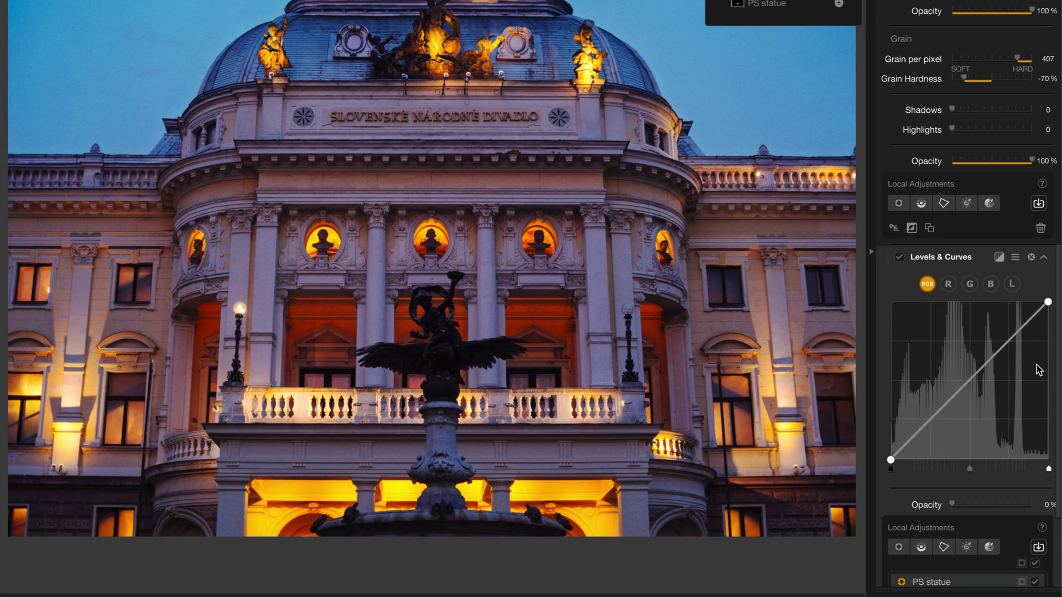
{"action": "scroll", "coordinate": [988, 447], "scroll_direction": "down", "scroll_amount": 3}
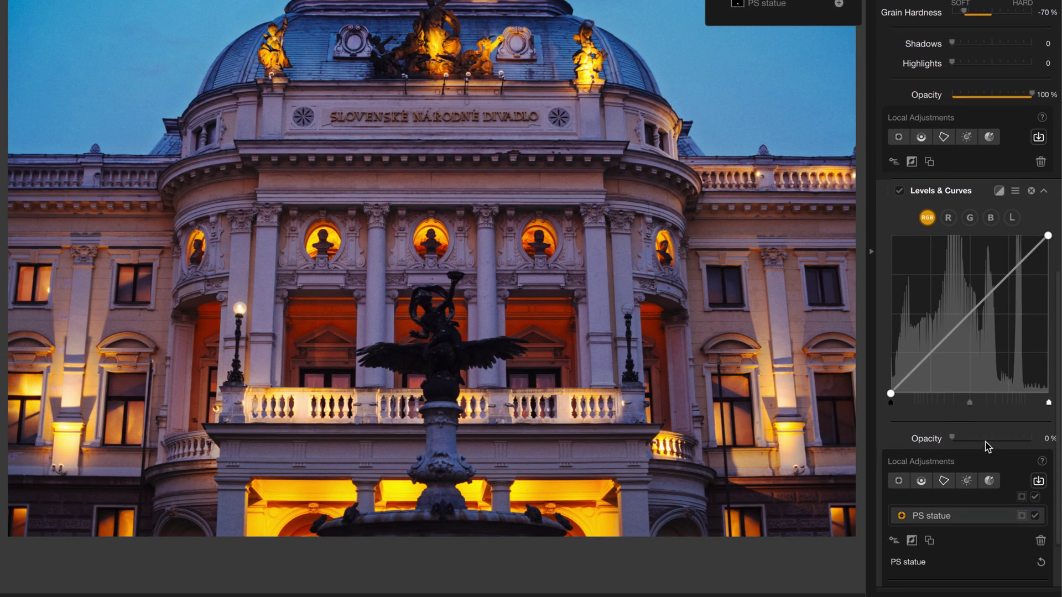
{"action": "left_click", "coordinate": [1021, 513]}
{"action": "left_click", "coordinate": [1021, 513]}
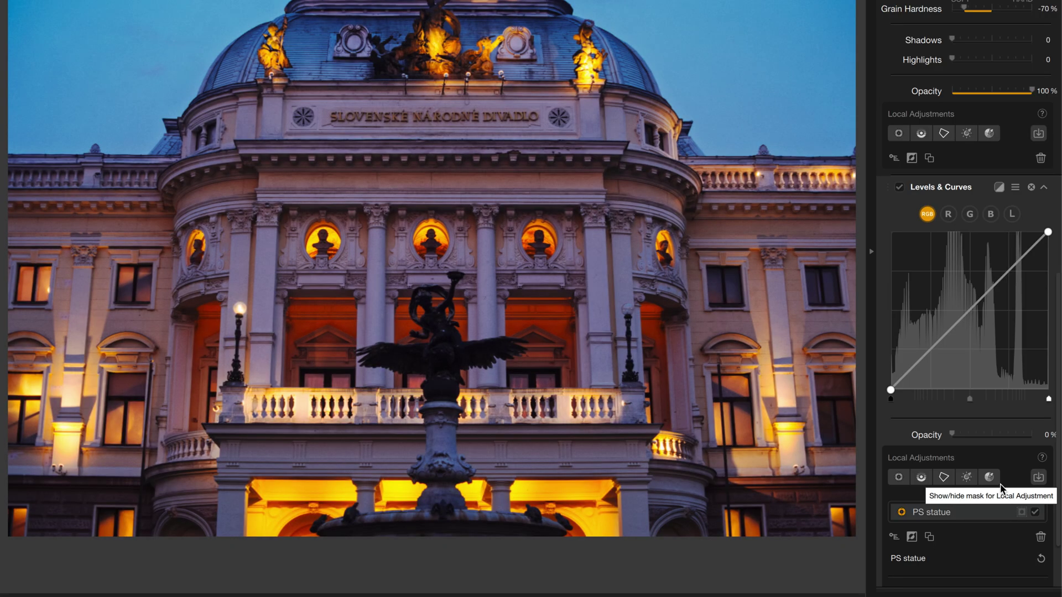
{"action": "left_click_drag", "start_coordinate": [941, 344], "coordinate": [952, 291]}
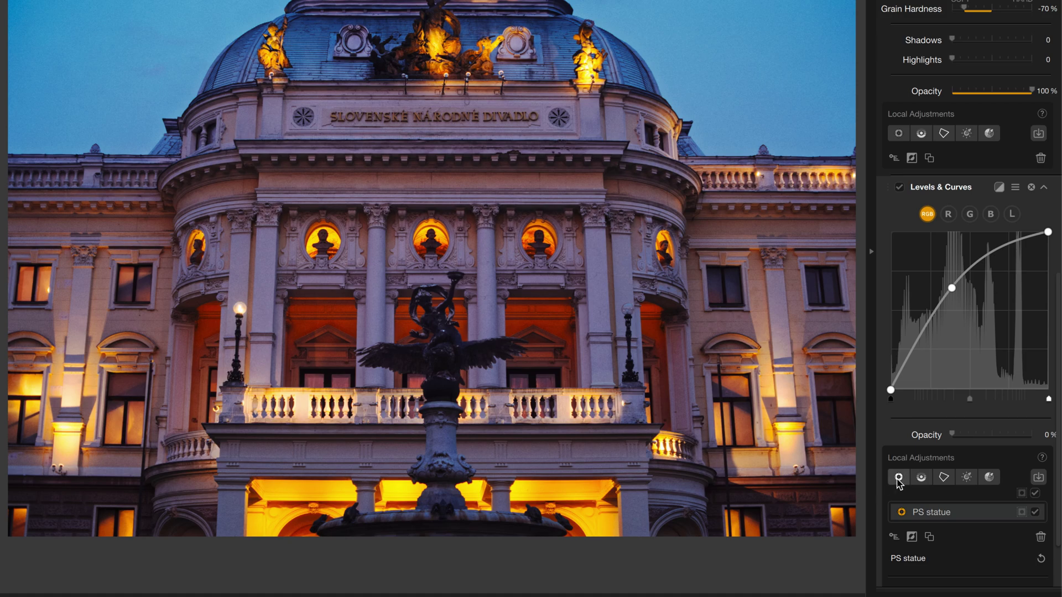
{"action": "left_click", "coordinate": [891, 479]}
{"action": "scroll", "coordinate": [891, 481], "scroll_direction": "up", "scroll_amount": 1}
Place a small Control Point 1 on the fountain statue, check its mask, then add the Midnight filter
{"action": "left_click", "coordinate": [445, 392]}
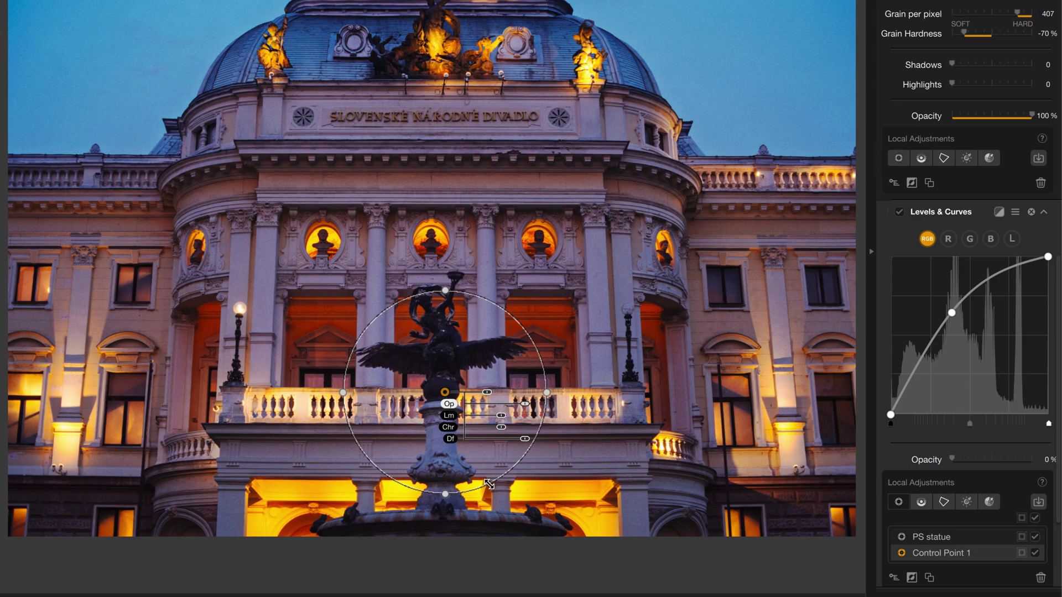
{"action": "left_click_drag", "start_coordinate": [489, 485], "coordinate": [465, 432]}
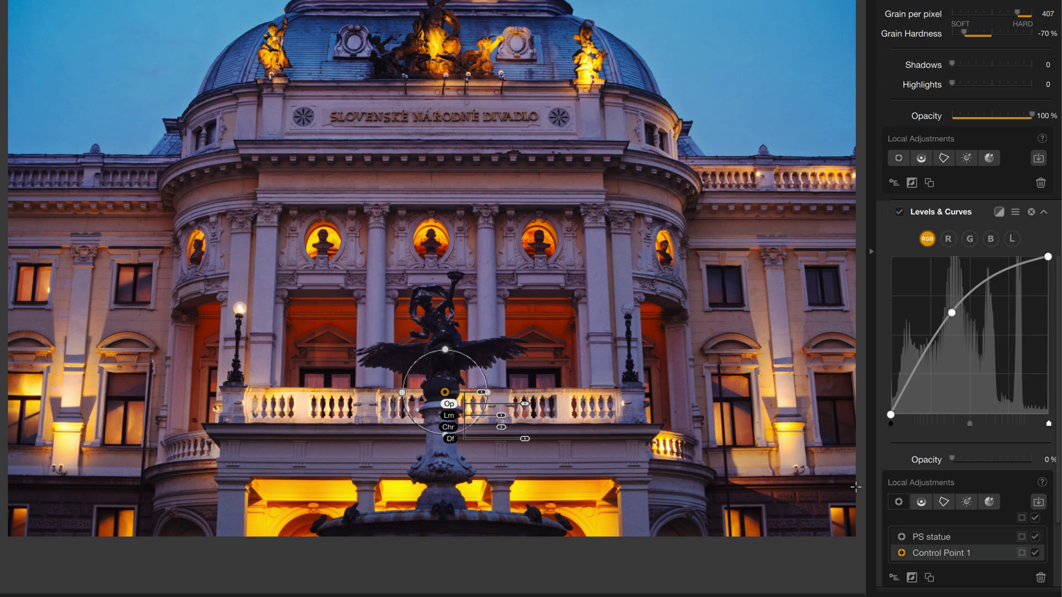
{"action": "left_click", "coordinate": [1022, 519]}
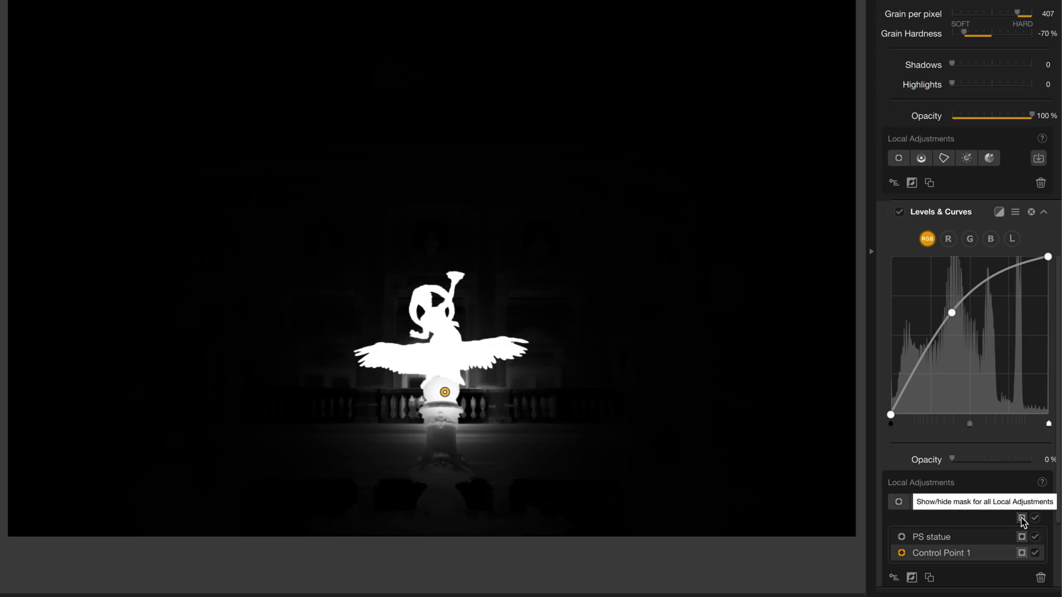
{"action": "left_click", "coordinate": [1022, 519]}
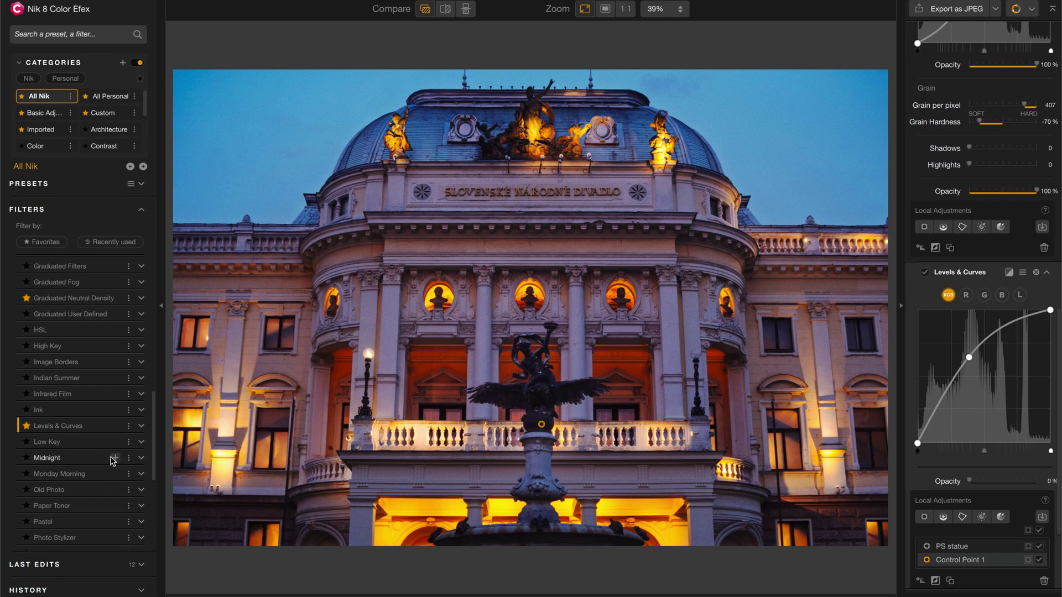
{"action": "left_click", "coordinate": [114, 457]}
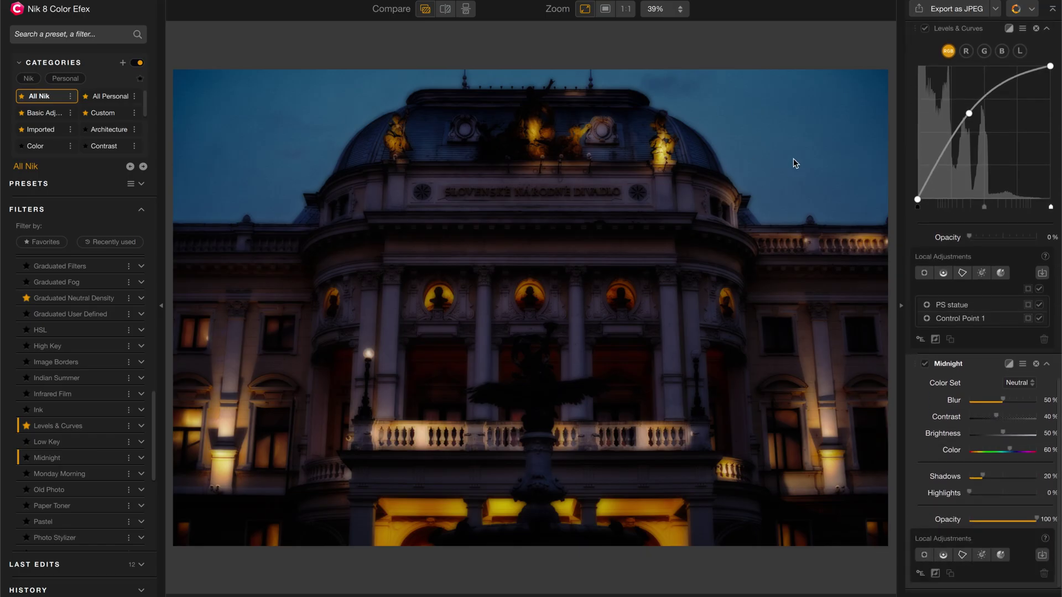
Import the PS sky mask for Midnight and lower its opacity to about 48%
{"action": "left_click", "coordinate": [1041, 555]}
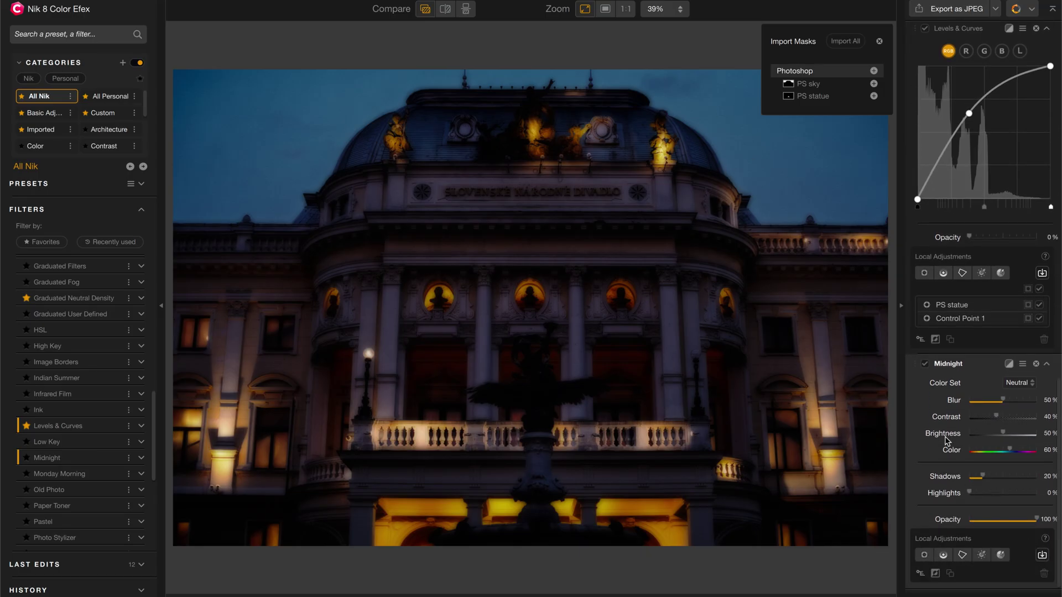
{"action": "left_click", "coordinate": [874, 84]}
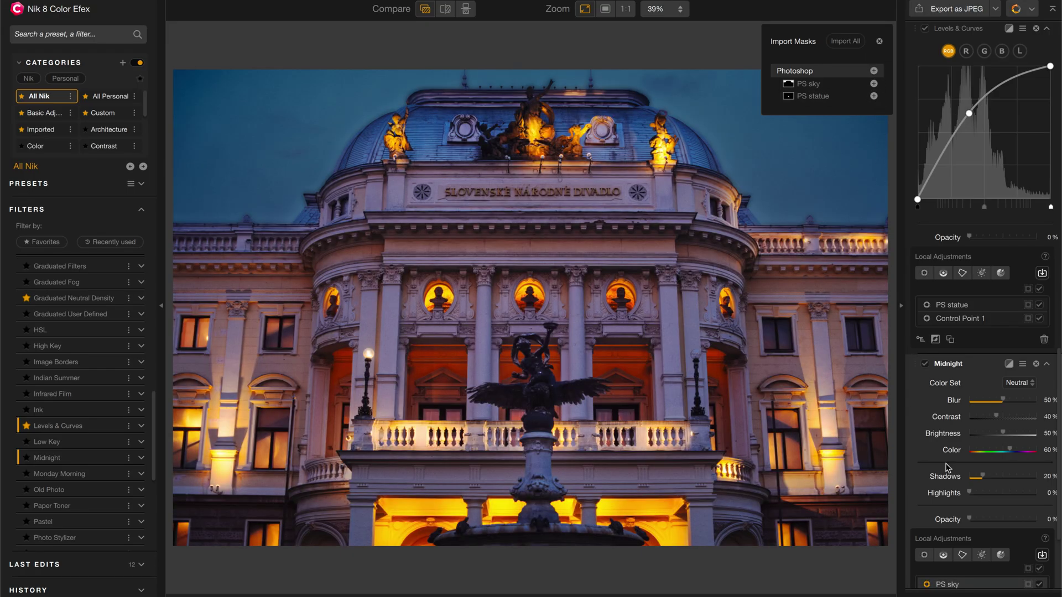
{"action": "scroll", "coordinate": [961, 542], "scroll_direction": "down", "scroll_amount": 3}
{"action": "left_click_drag", "start_coordinate": [1011, 518], "coordinate": [1003, 517]}
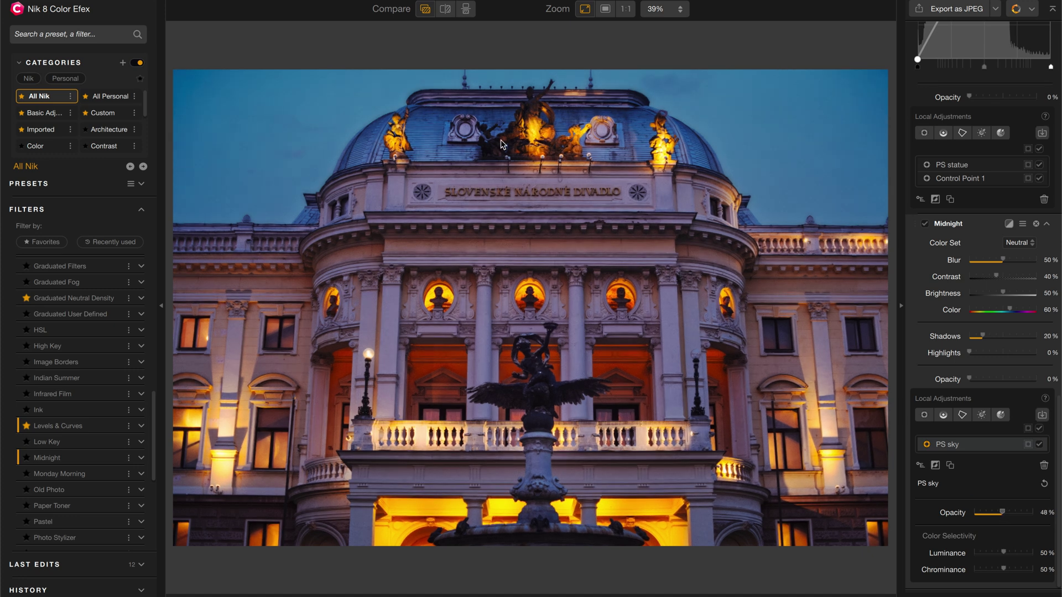
Add Control Point 2 on the rooftop statues as a wide ellipse with a brightening curve
{"action": "left_click", "coordinate": [625, 9]}
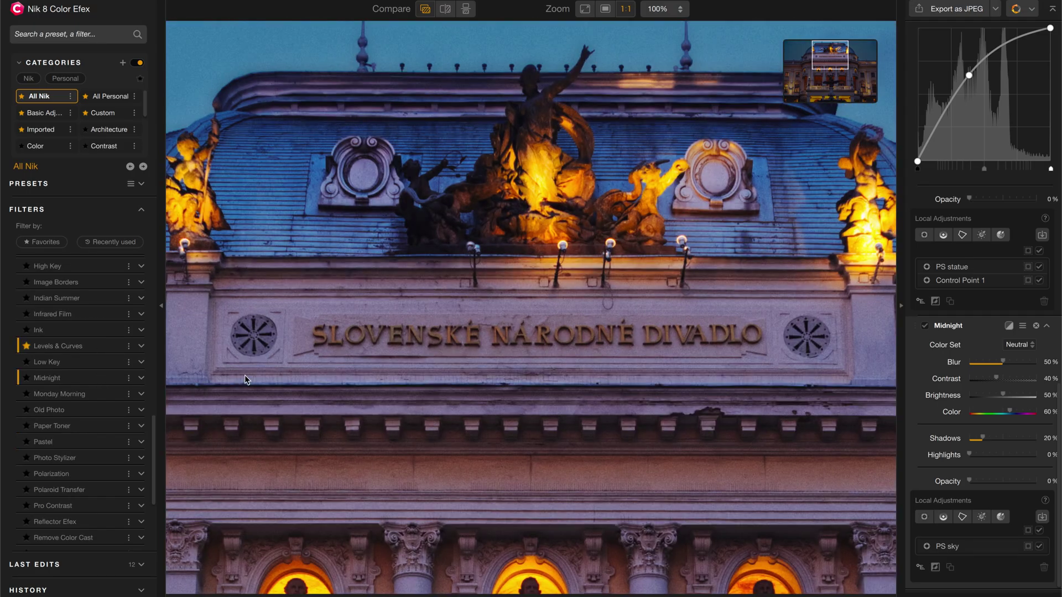
{"action": "scroll", "coordinate": [113, 380], "scroll_direction": "up", "scroll_amount": 1}
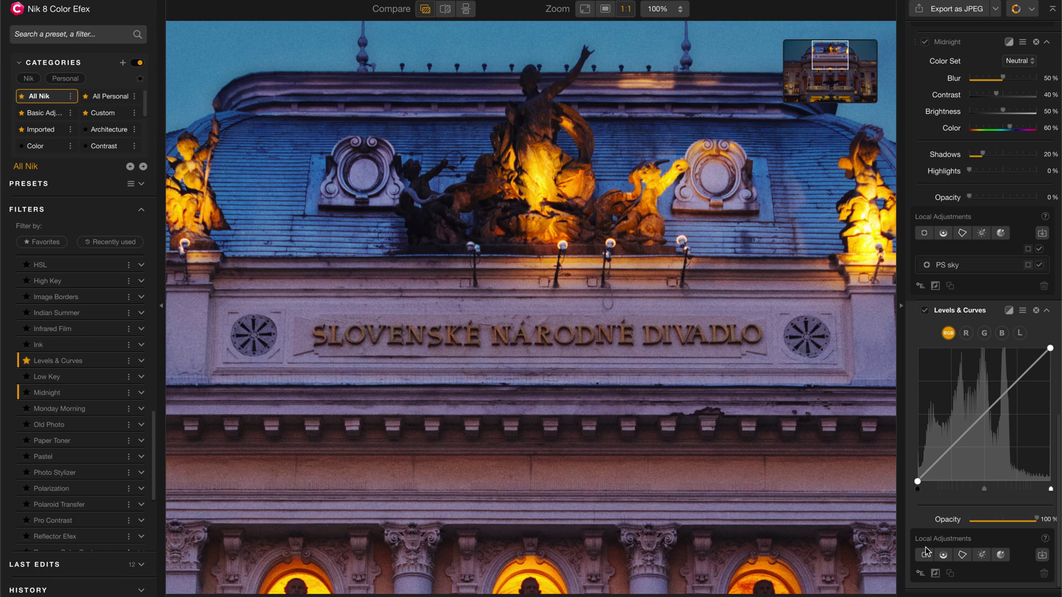
{"action": "left_click", "coordinate": [523, 133]}
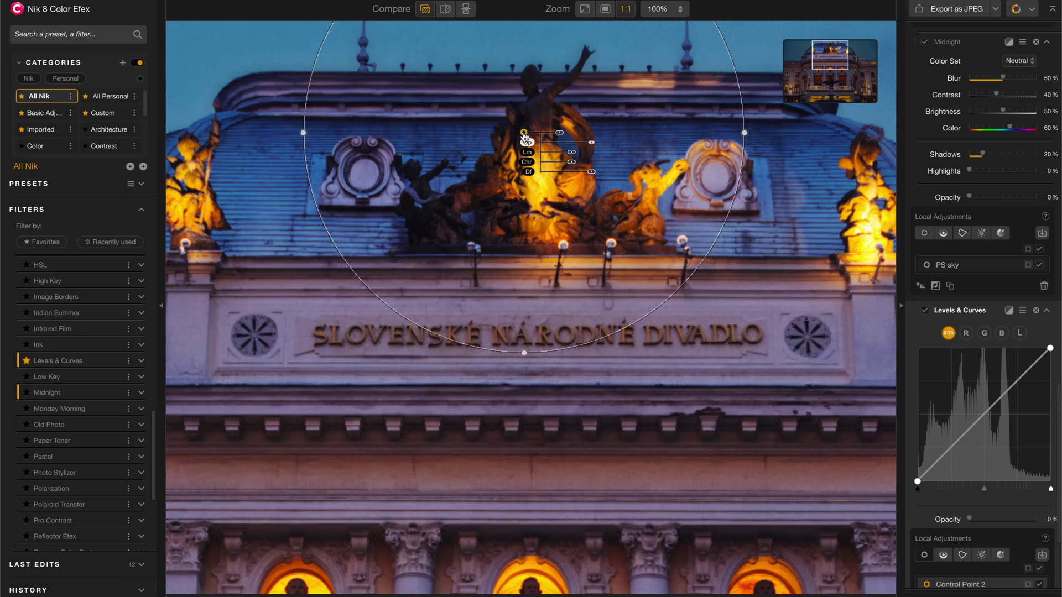
{"action": "left_click_drag", "start_coordinate": [955, 432], "coordinate": [959, 409]}
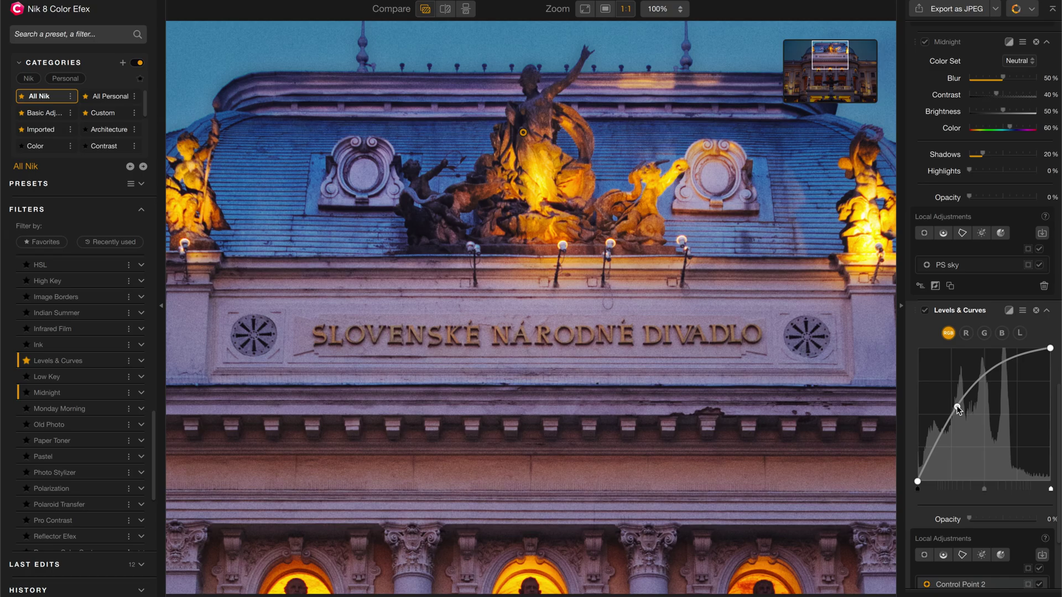
{"action": "left_click", "coordinate": [1027, 569]}
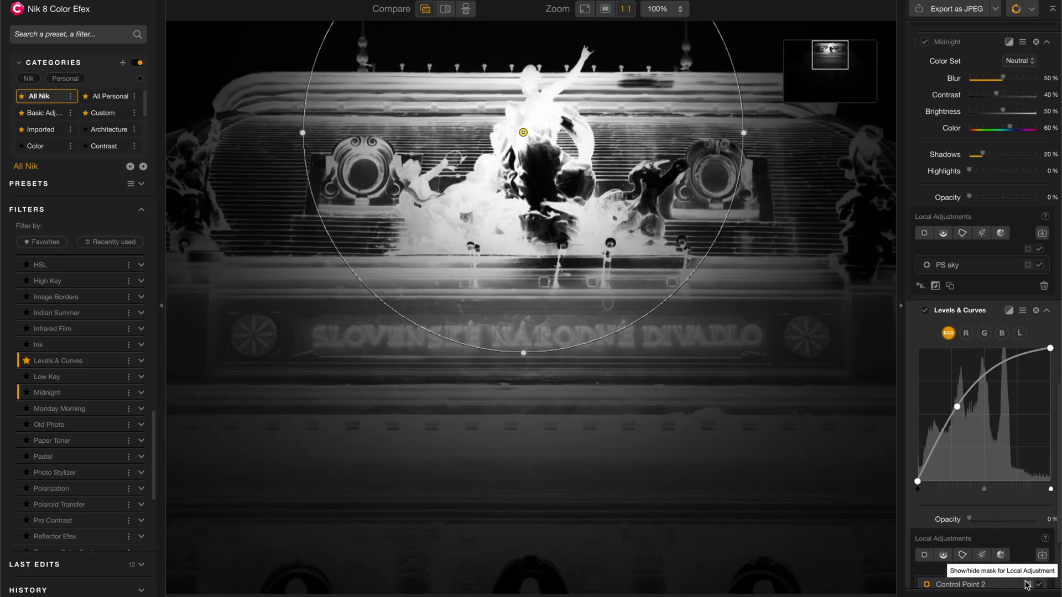
{"action": "left_click_drag", "start_coordinate": [524, 353], "coordinate": [520, 258]}
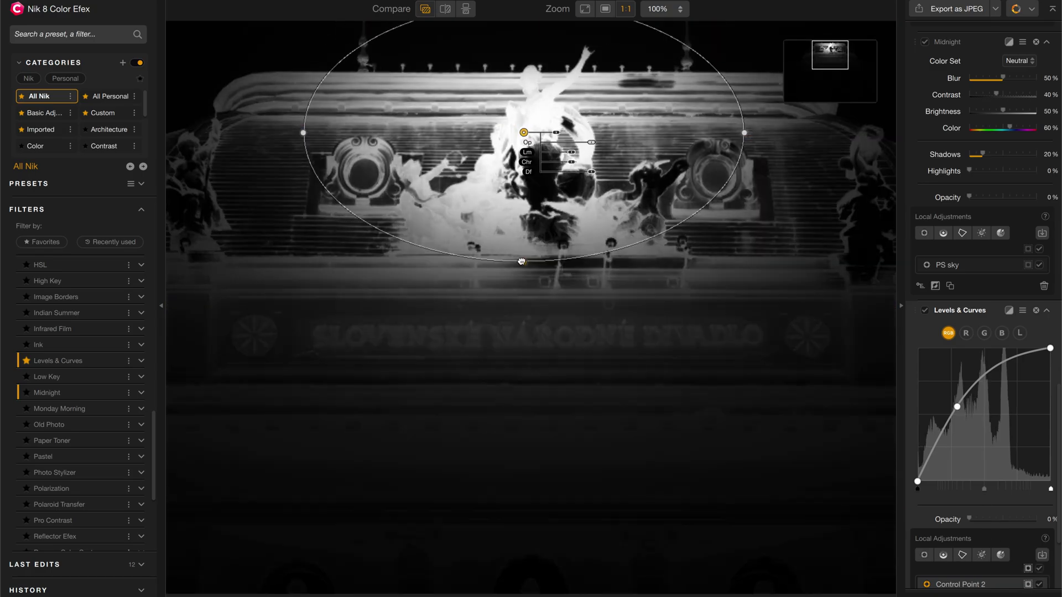
{"action": "left_click_drag", "start_coordinate": [527, 136], "coordinate": [524, 140]}
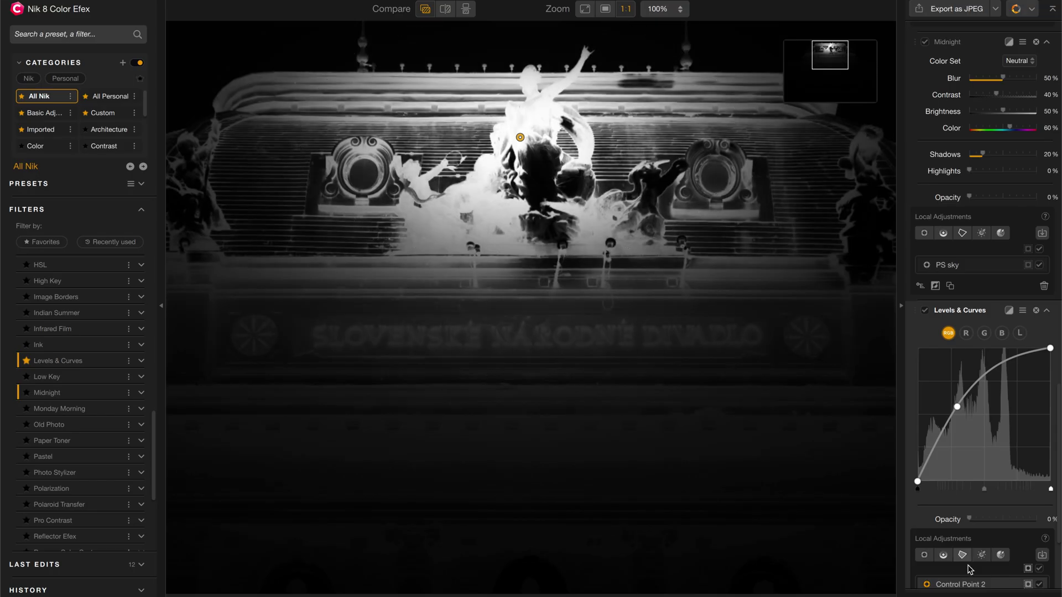
{"action": "left_click", "coordinate": [1027, 584]}
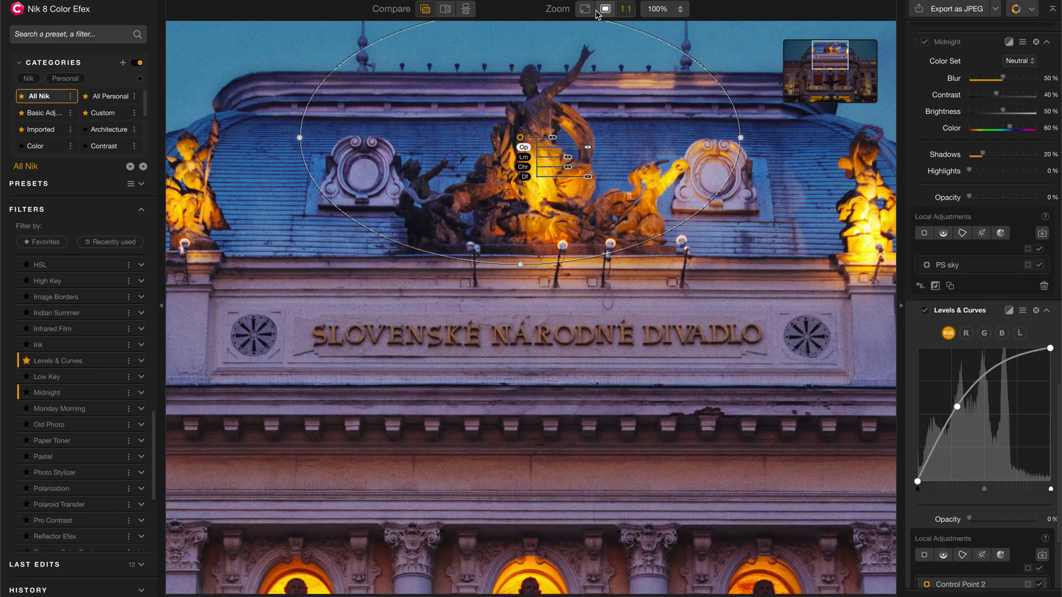
{"action": "left_click", "coordinate": [585, 9]}
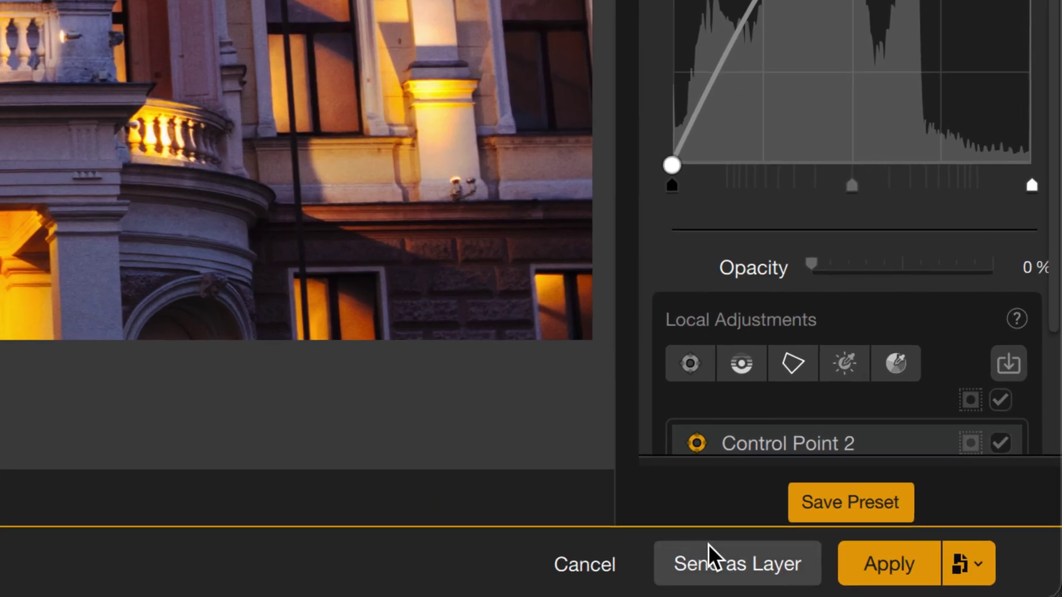
Send the Color Efex result to Photoshop as Layer 1 and reopen the image in Nik 8 Analog Efex
{"action": "left_click", "coordinate": [720, 566]}
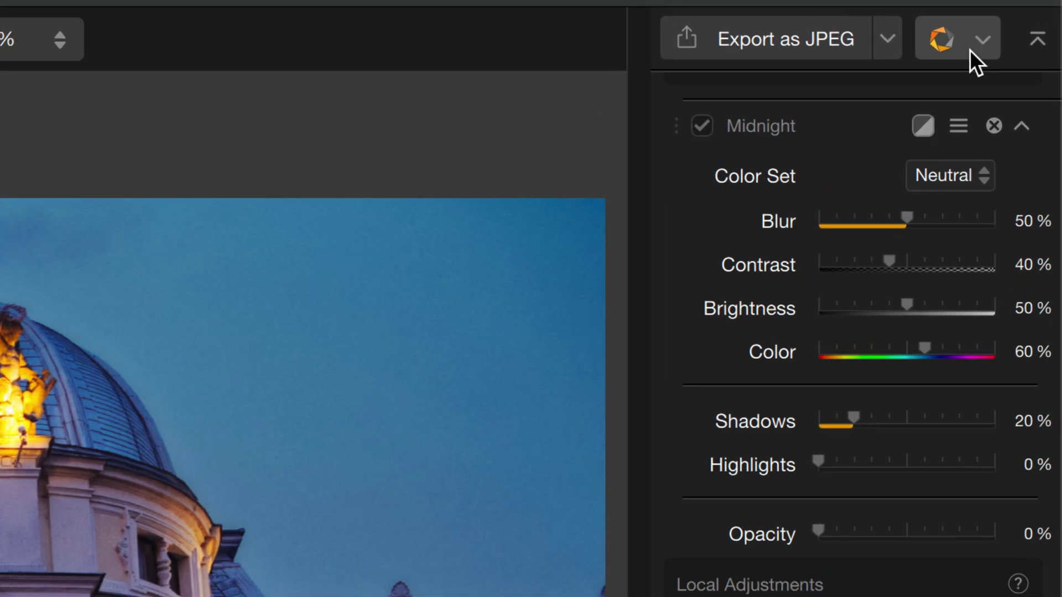
{"action": "left_click", "coordinate": [1027, 12]}
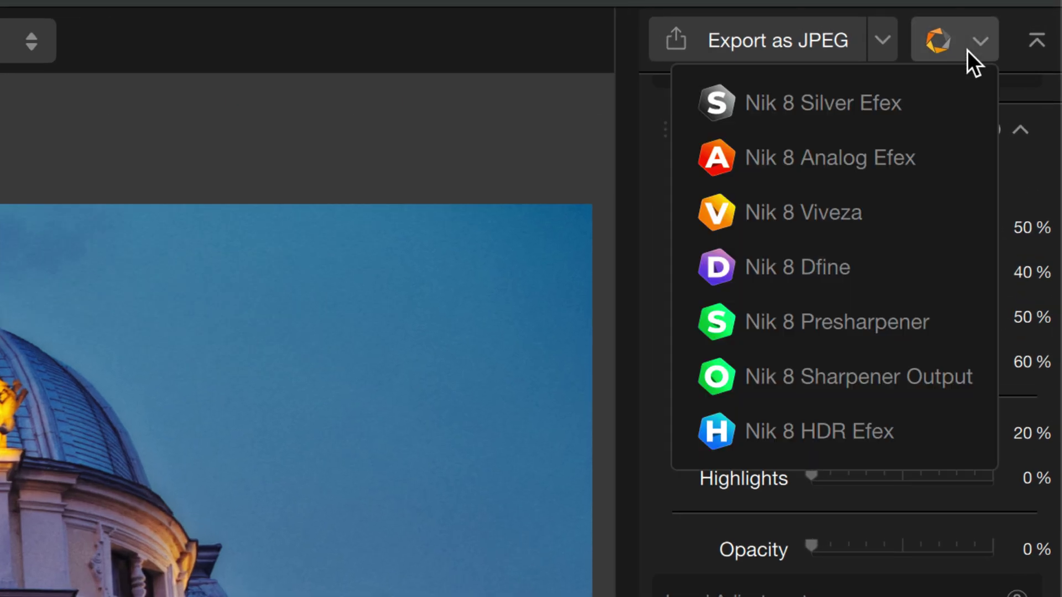
{"action": "left_click", "coordinate": [939, 155]}
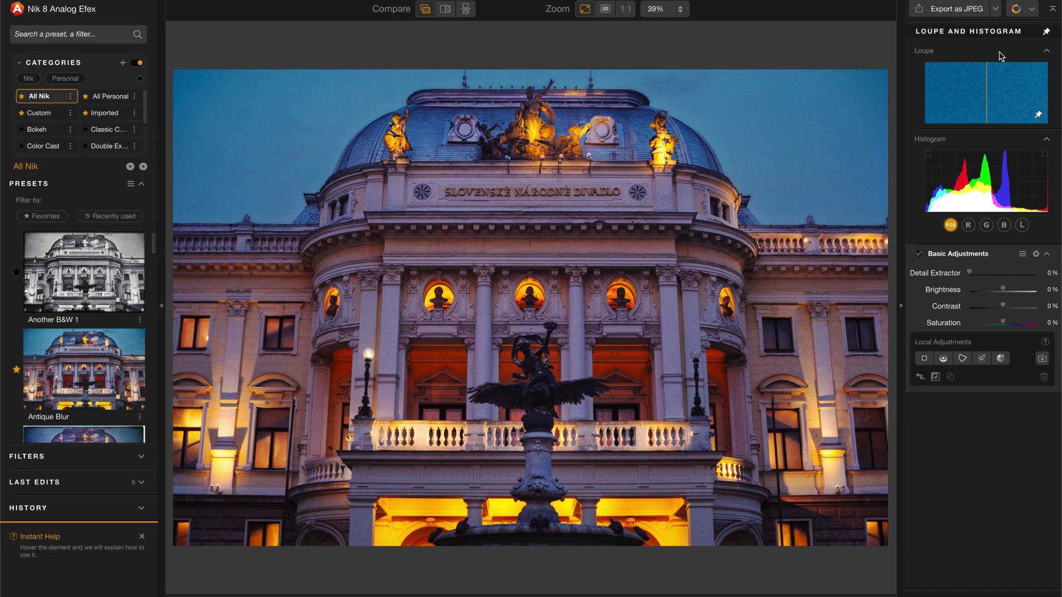
Search the presets for 'vintage' and apply Vintage Camera 7 with its frame and light leaks
{"action": "scroll", "coordinate": [112, 341], "scroll_direction": "down", "scroll_amount": 5}
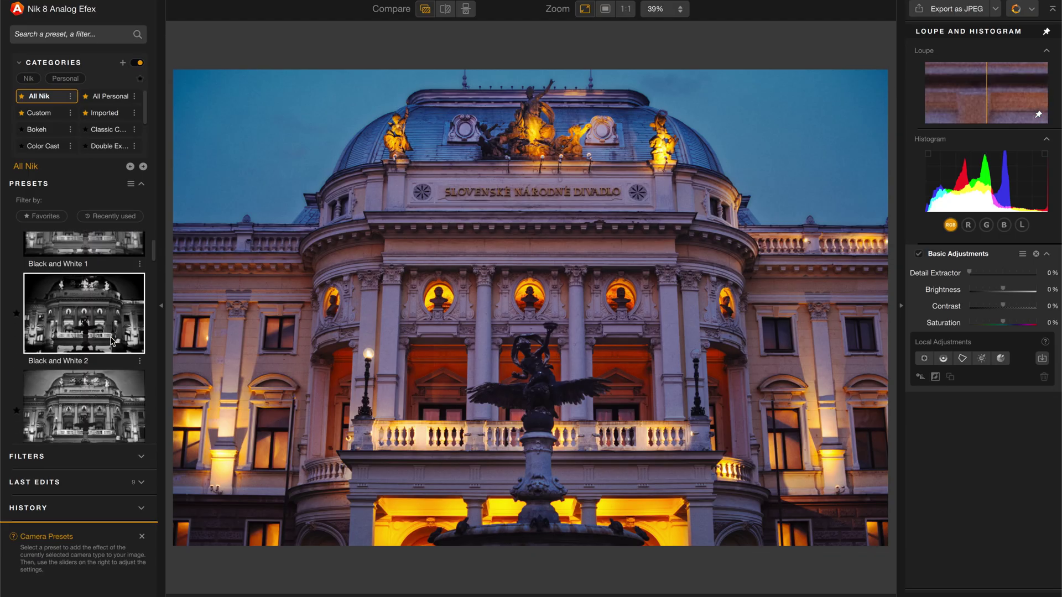
{"action": "scroll", "coordinate": [112, 342], "scroll_direction": "down", "scroll_amount": 2}
{"action": "left_click", "coordinate": [142, 458]}
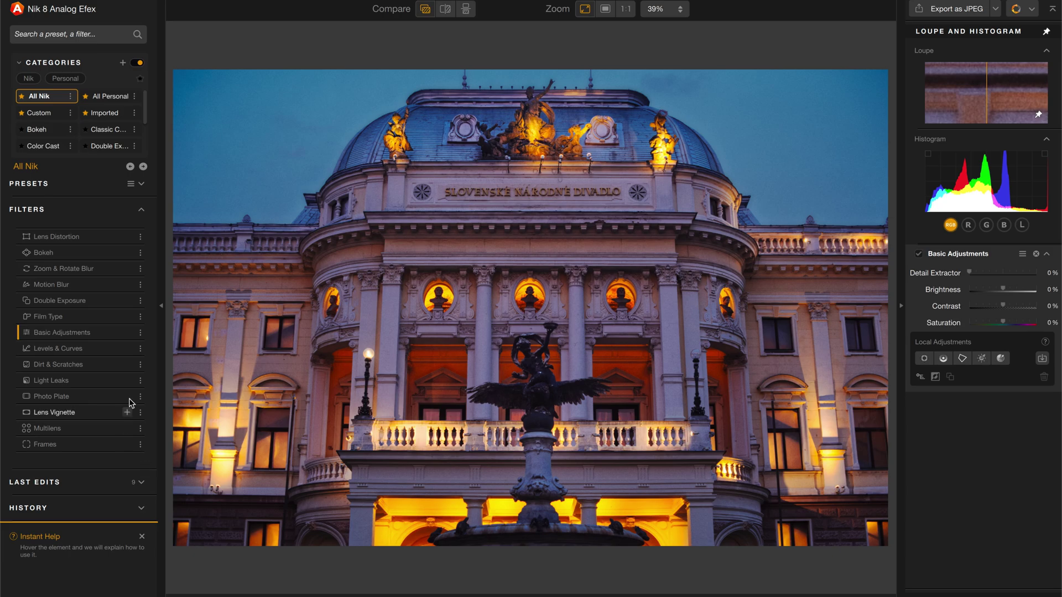
{"action": "left_click", "coordinate": [142, 185]}
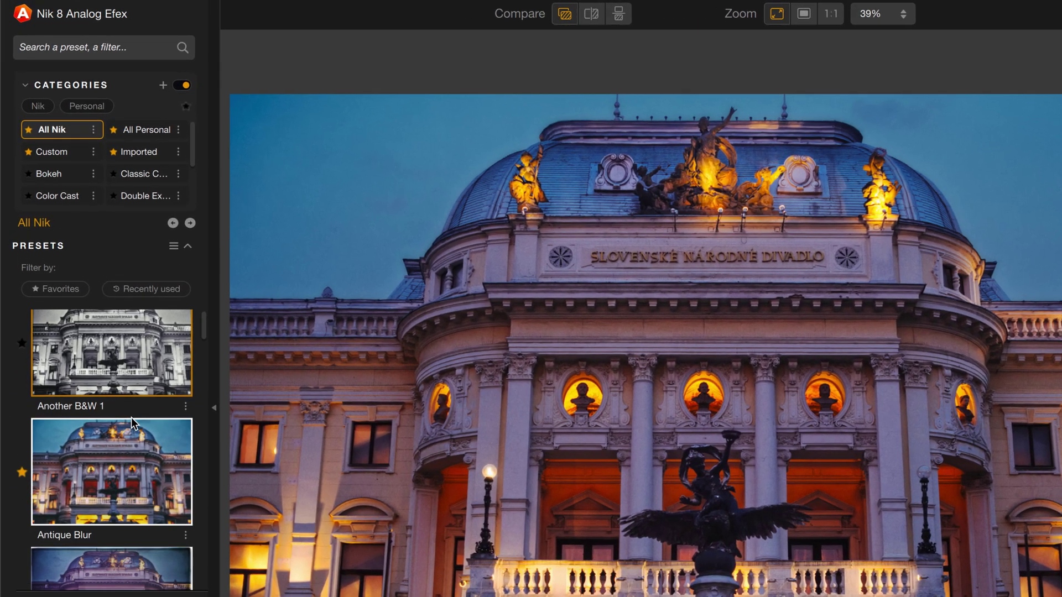
{"action": "scroll", "coordinate": [99, 313], "scroll_direction": "down", "scroll_amount": 3}
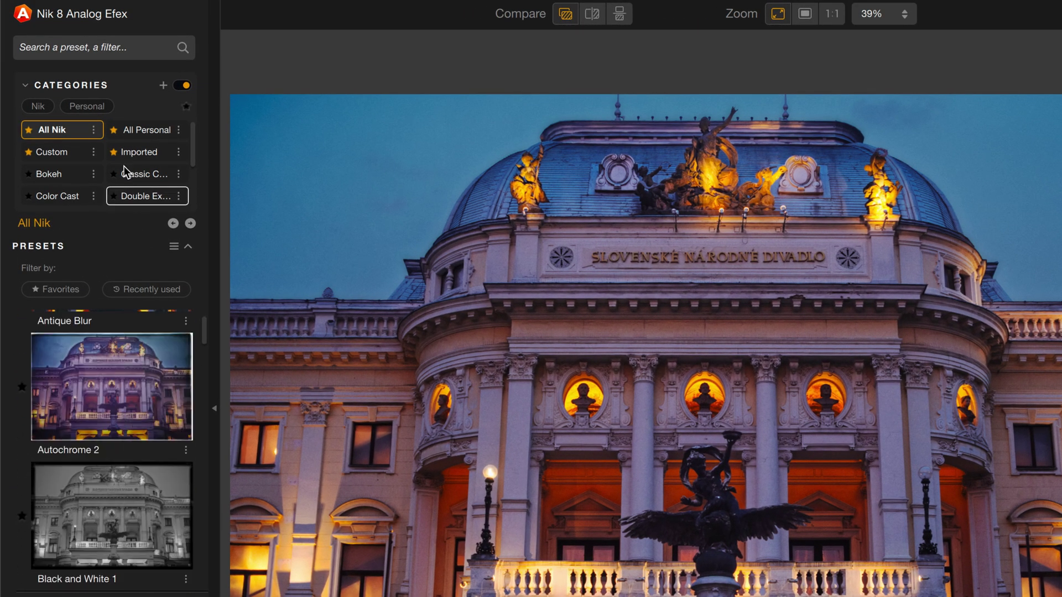
{"action": "left_click", "coordinate": [90, 50]}
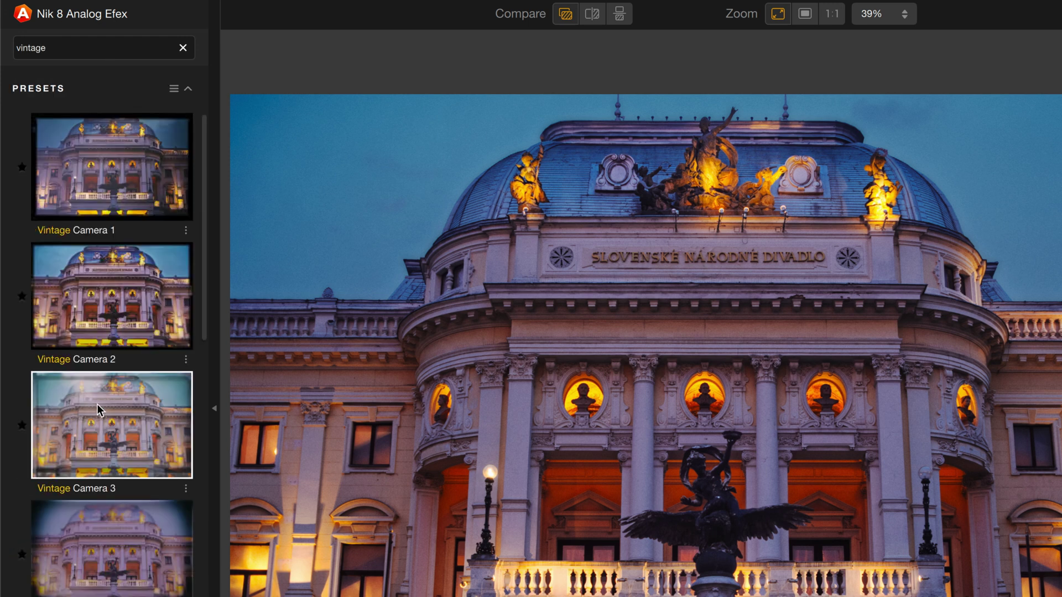
{"action": "scroll", "coordinate": [97, 404], "scroll_direction": "down", "scroll_amount": 5}
{"action": "scroll", "coordinate": [97, 405], "scroll_direction": "down", "scroll_amount": 2}
{"action": "left_click", "coordinate": [98, 406]}
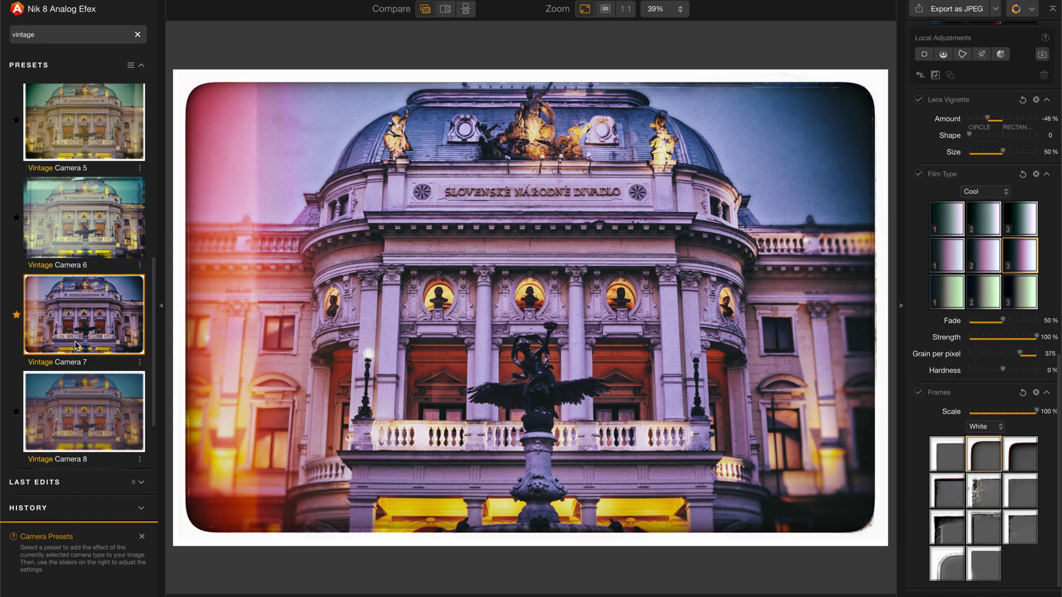
{"action": "scroll", "coordinate": [925, 338], "scroll_direction": "up", "scroll_amount": 10}
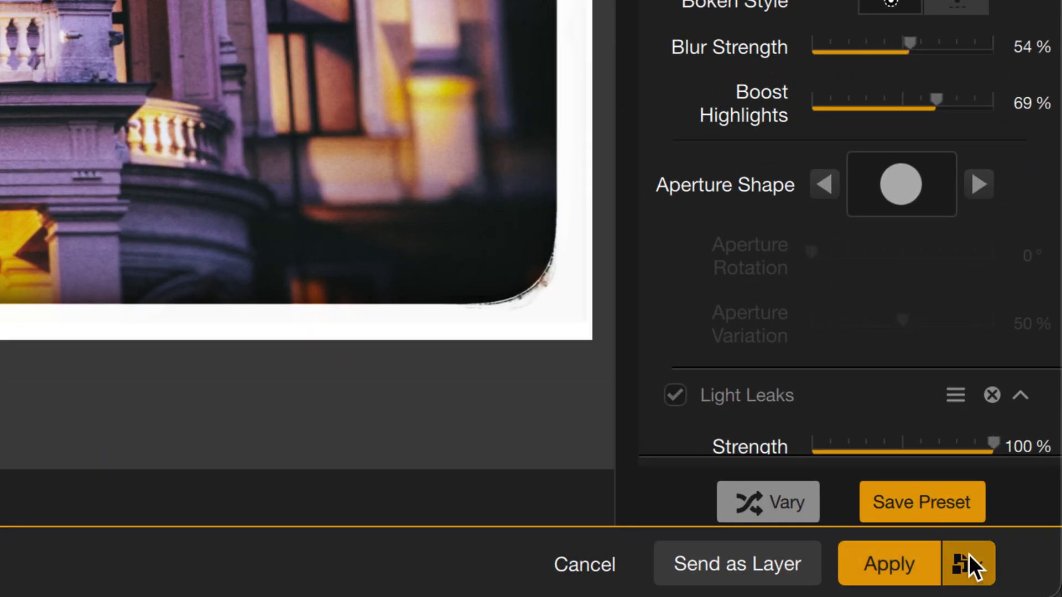
Apply to Photoshop with Control Points 1 and 2 exported as separate mask channels, Merge off
{"action": "left_click", "coordinate": [967, 563]}
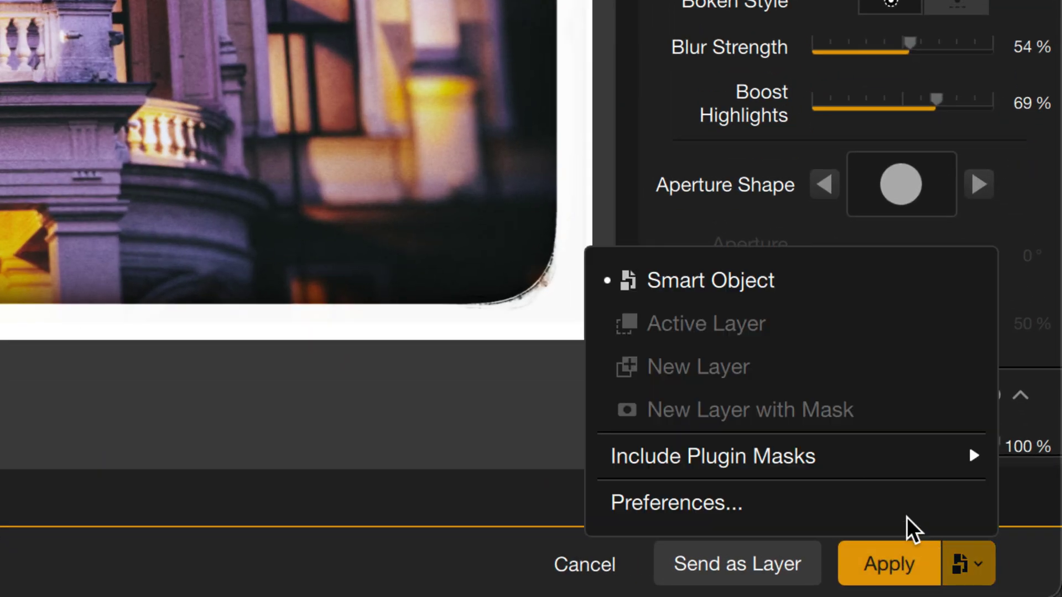
{"action": "mouse_move", "coordinate": [860, 460]}
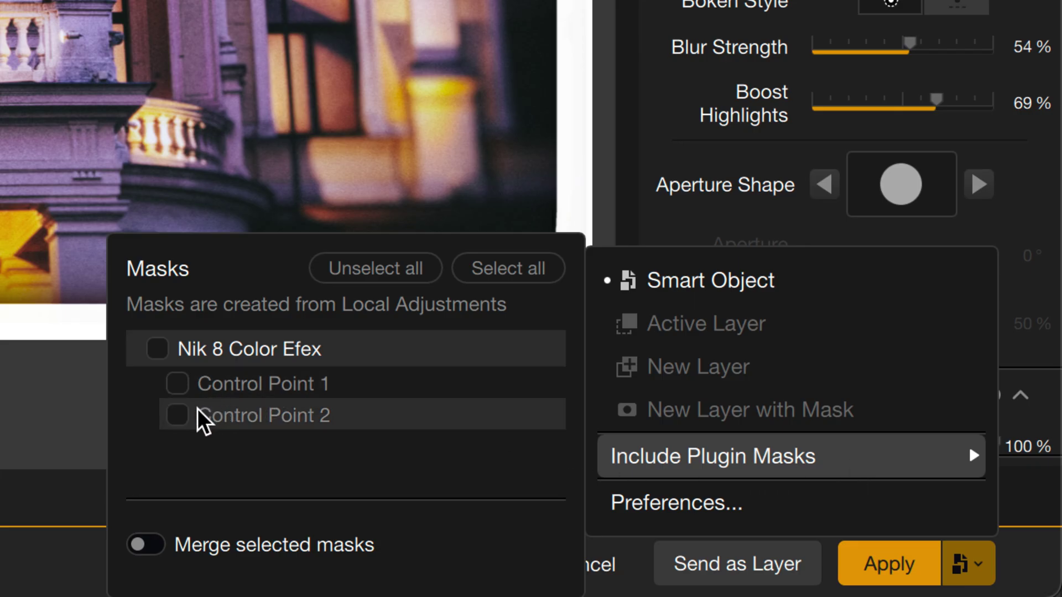
{"action": "left_click", "coordinate": [180, 416]}
{"action": "left_click", "coordinate": [179, 386]}
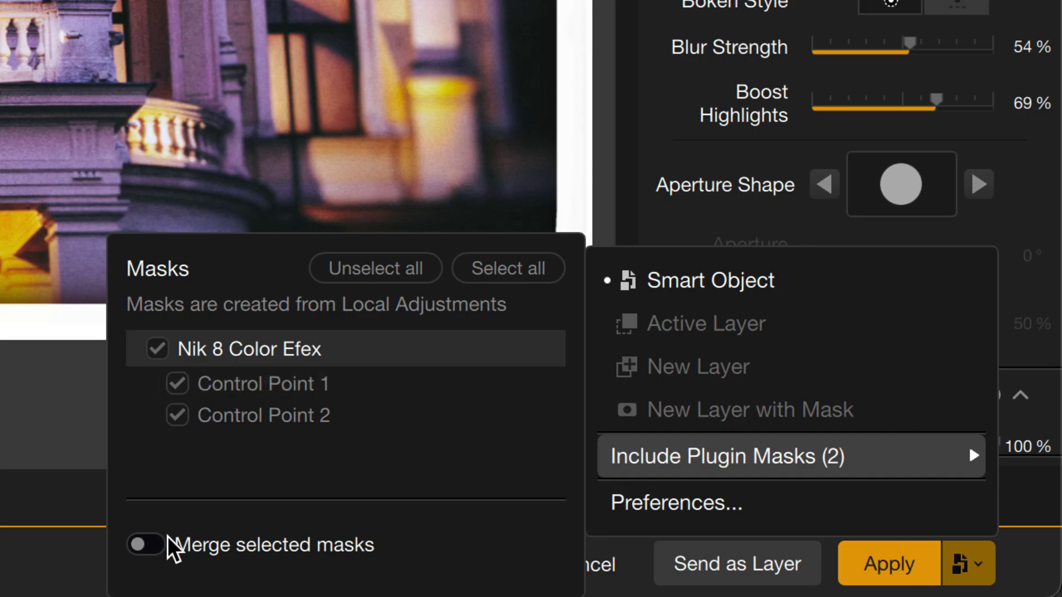
{"action": "left_click", "coordinate": [147, 543]}
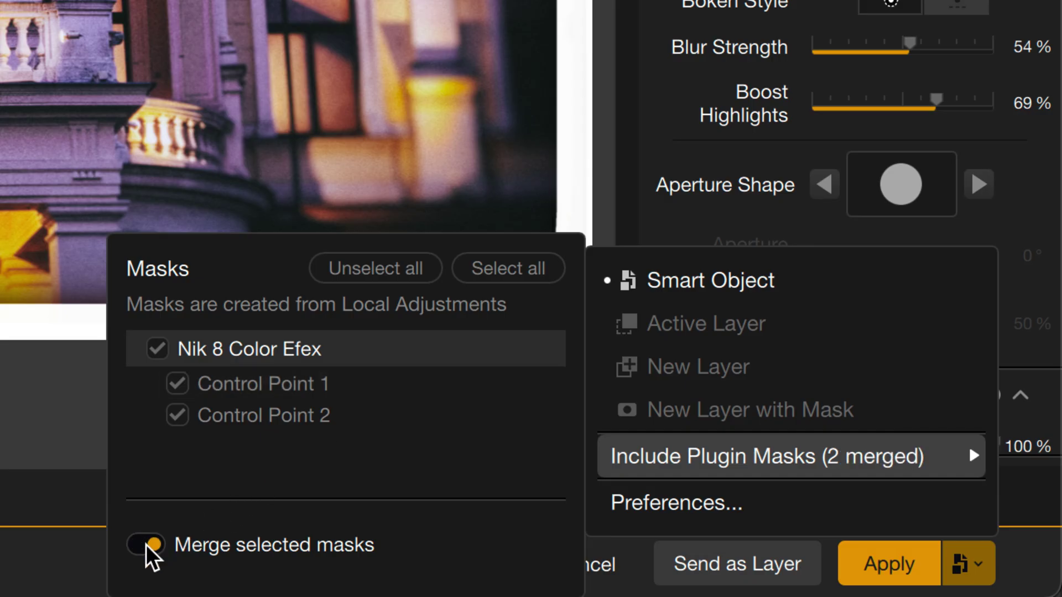
{"action": "left_click", "coordinate": [147, 545]}
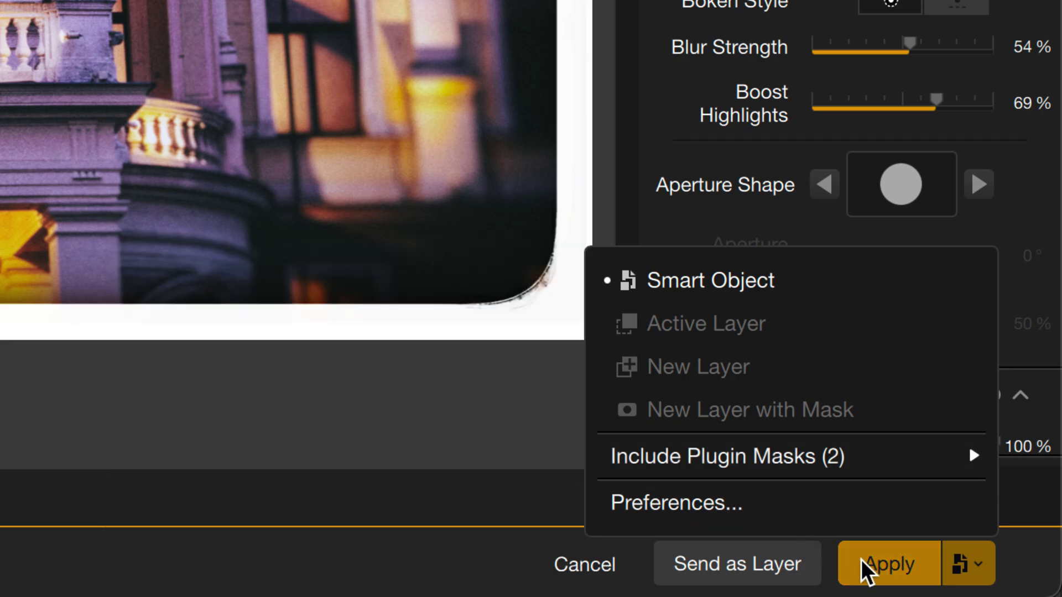
{"action": "left_click", "coordinate": [865, 561]}
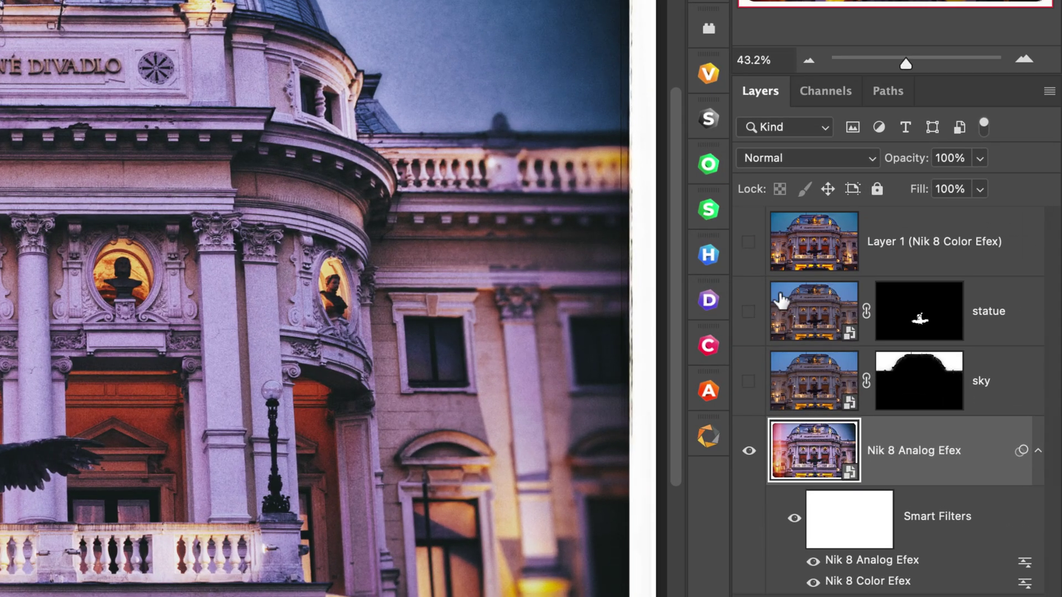
Compare Layer 1 on and off, inspect the Control Point 1 and 2 mask channels, then open the smart object's raw photo
{"action": "left_click", "coordinate": [888, 310]}
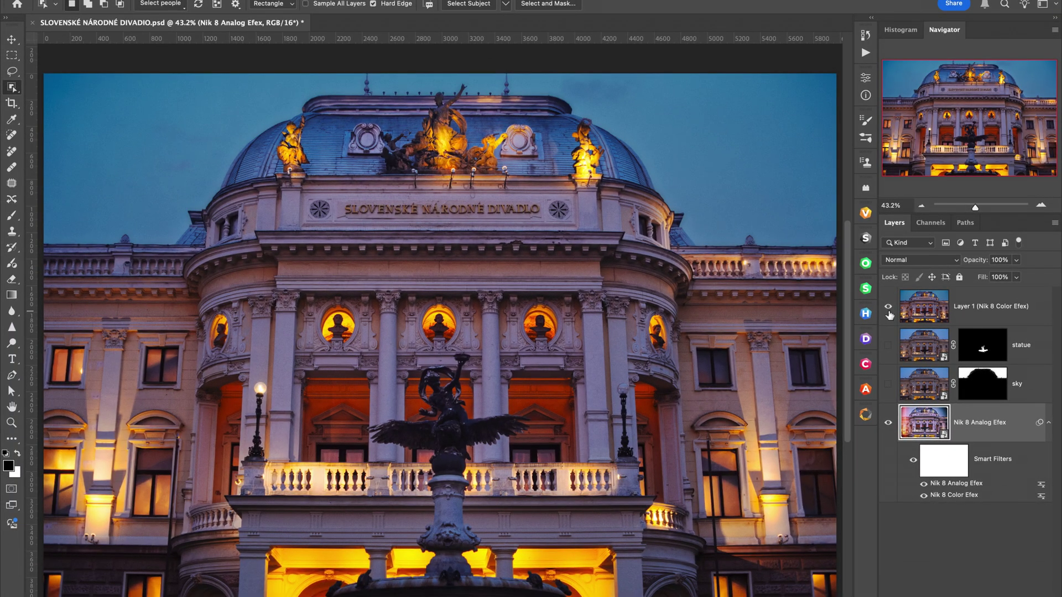
{"action": "left_click", "coordinate": [888, 308]}
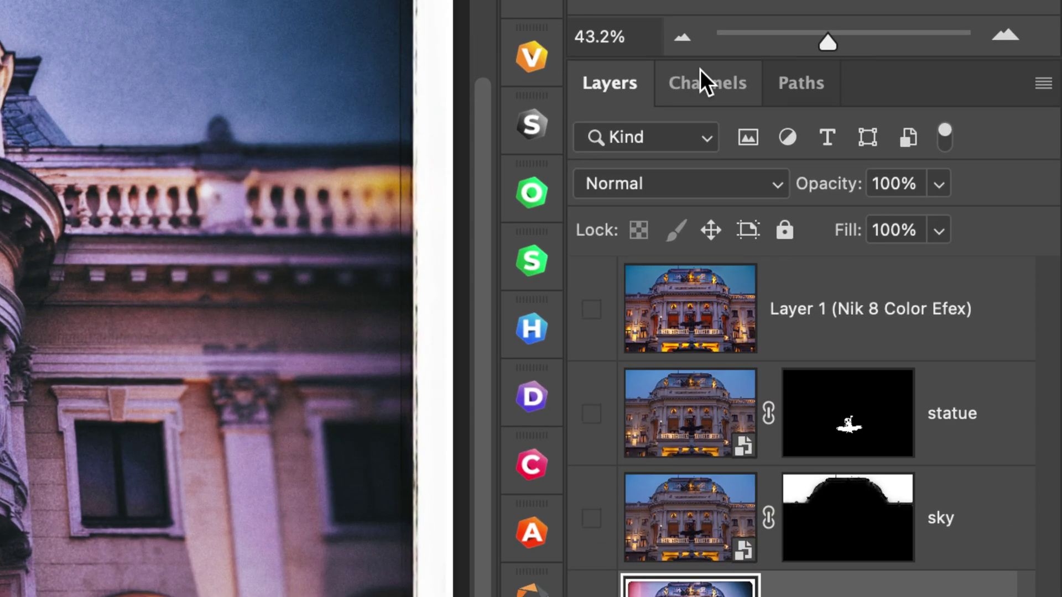
{"action": "left_click", "coordinate": [928, 222]}
{"action": "left_click", "coordinate": [728, 360]}
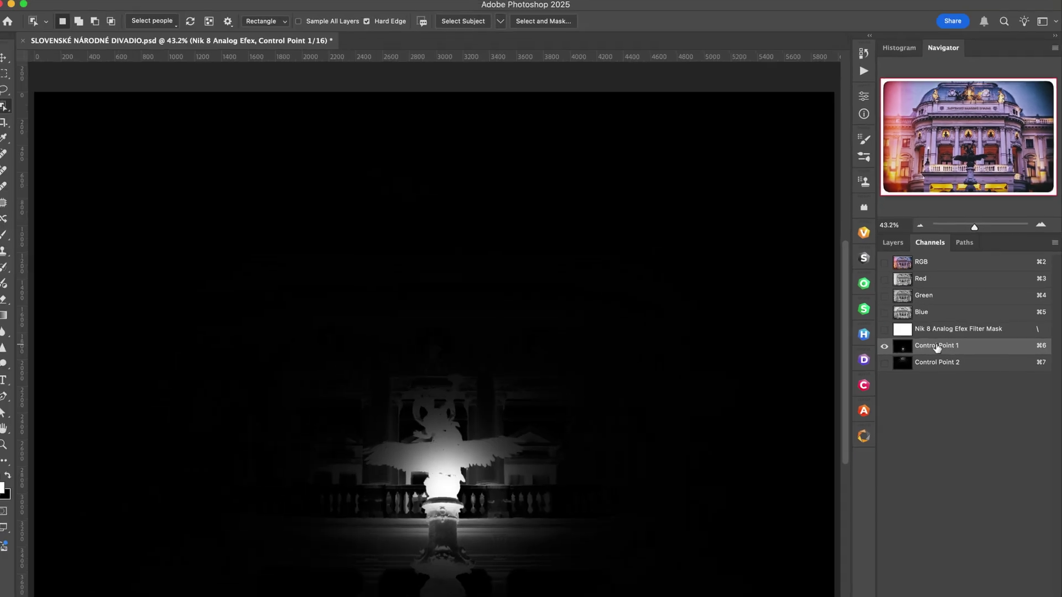
{"action": "left_click", "coordinate": [939, 363]}
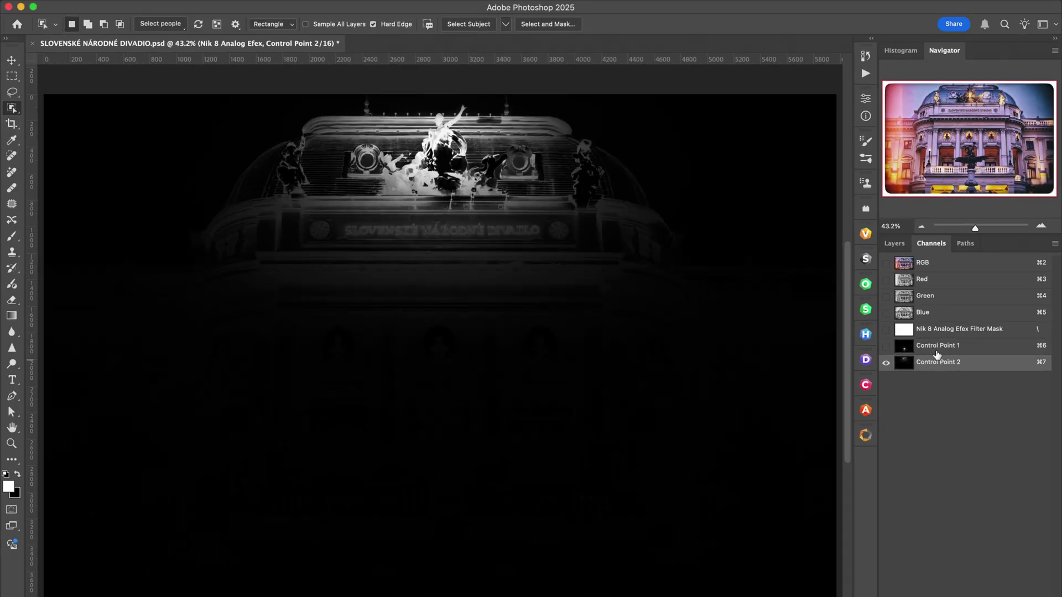
{"action": "left_click", "coordinate": [937, 347]}
{"action": "left_click", "coordinate": [899, 244]}
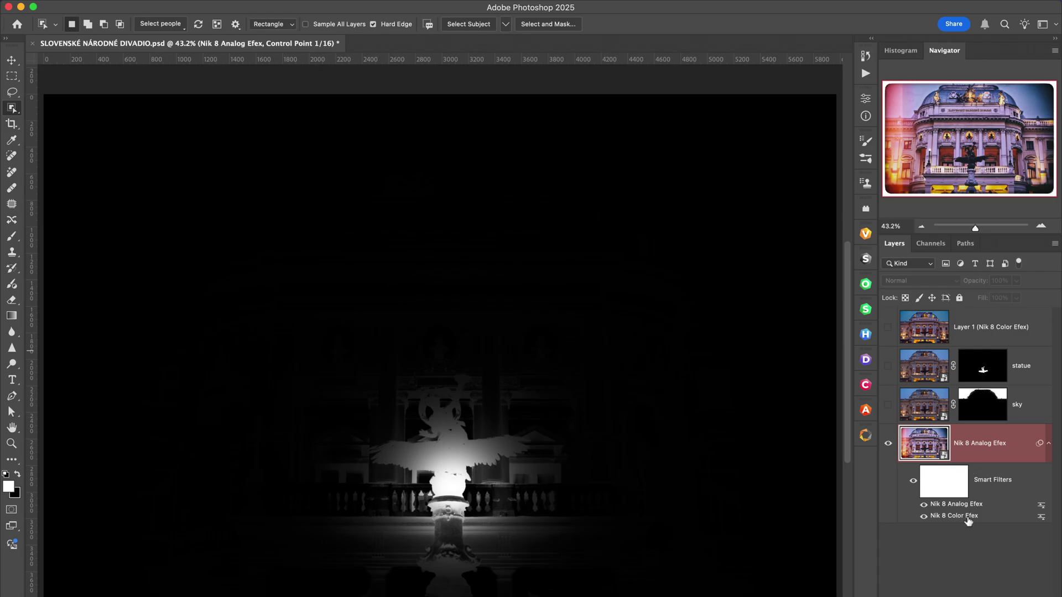
{"action": "double_click", "coordinate": [924, 440]}
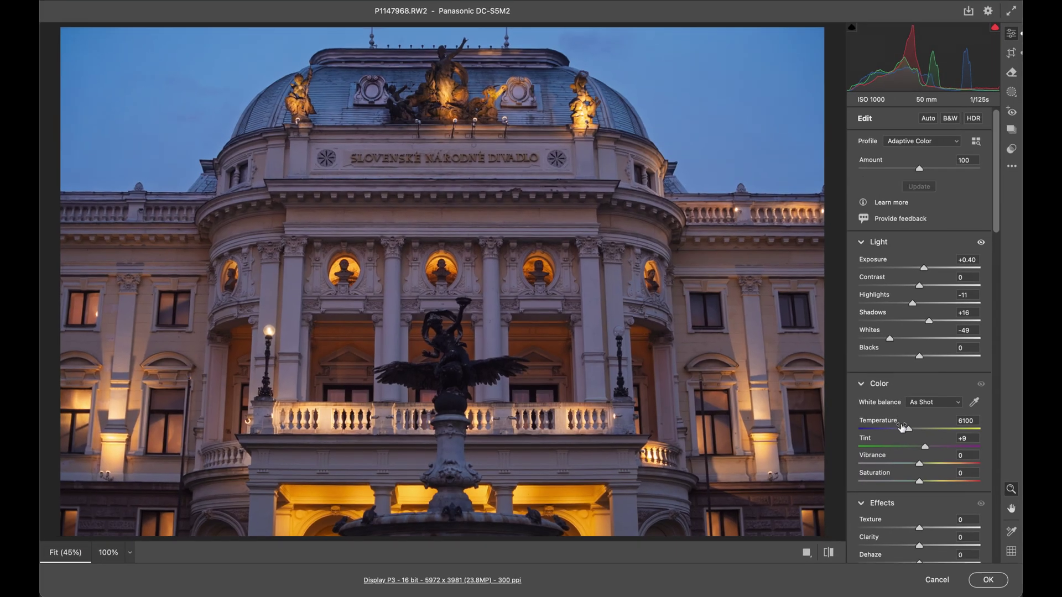
Raise the Camera Raw Temperature from 6100 to 8200 and commit the edit
{"action": "left_click_drag", "start_coordinate": [908, 430], "coordinate": [932, 431]}
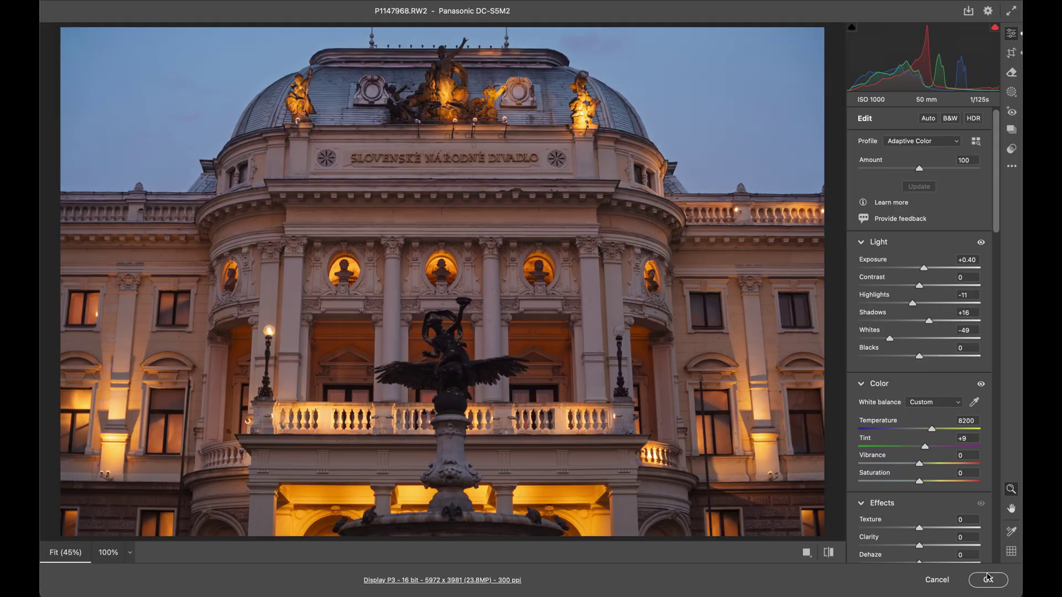
{"action": "left_click", "coordinate": [988, 579]}
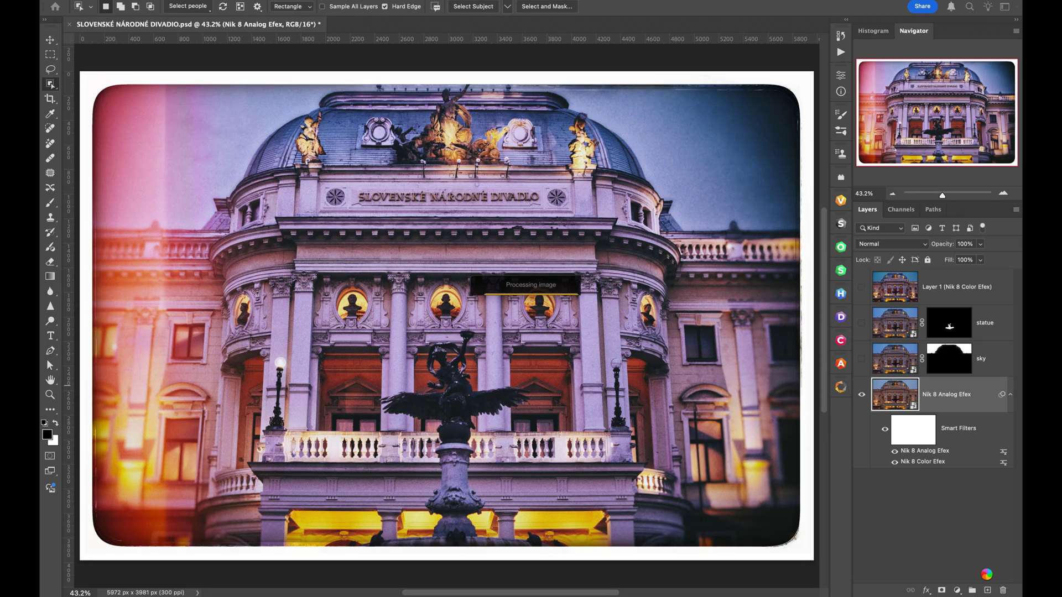